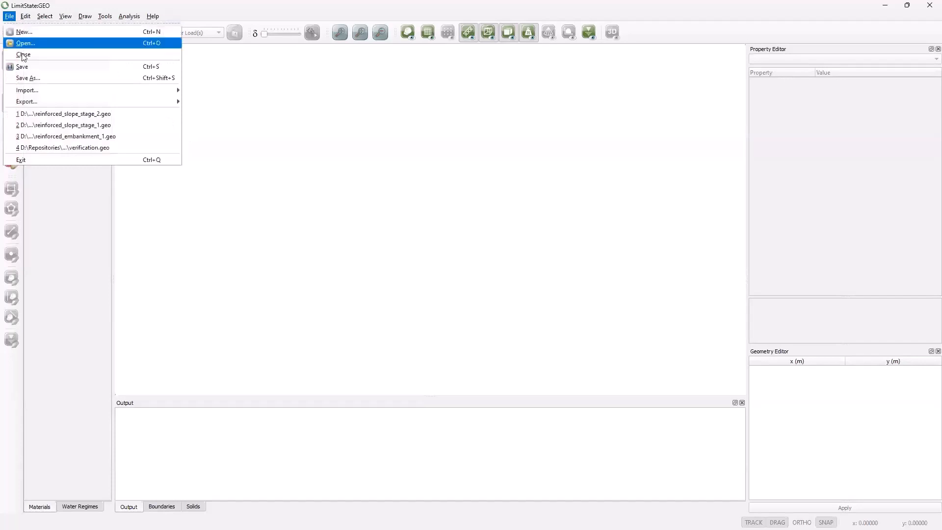
Step: Import the geometry from reinforced_slope.dxf as solid geometry objects and clear all construction lines
{"action": "mouse_move", "coordinate": [47, 93]}
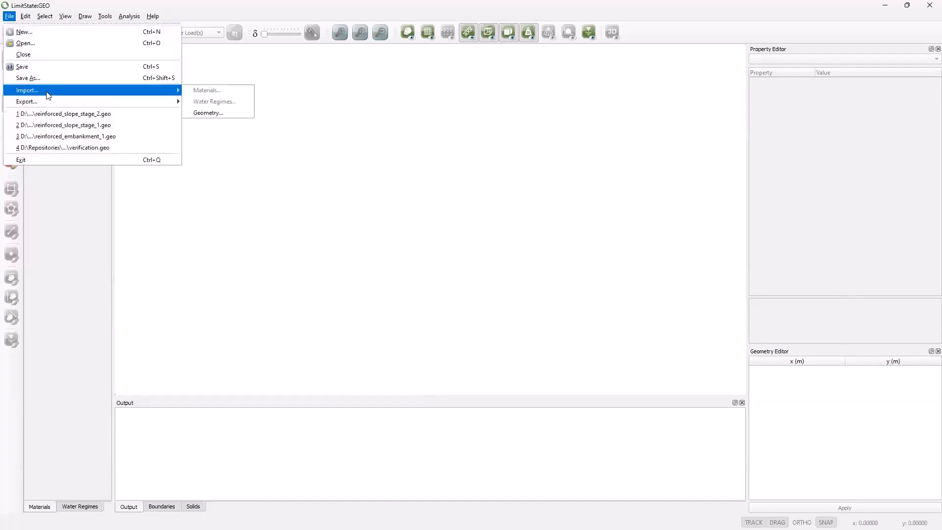
{"action": "left_click", "coordinate": [207, 111]}
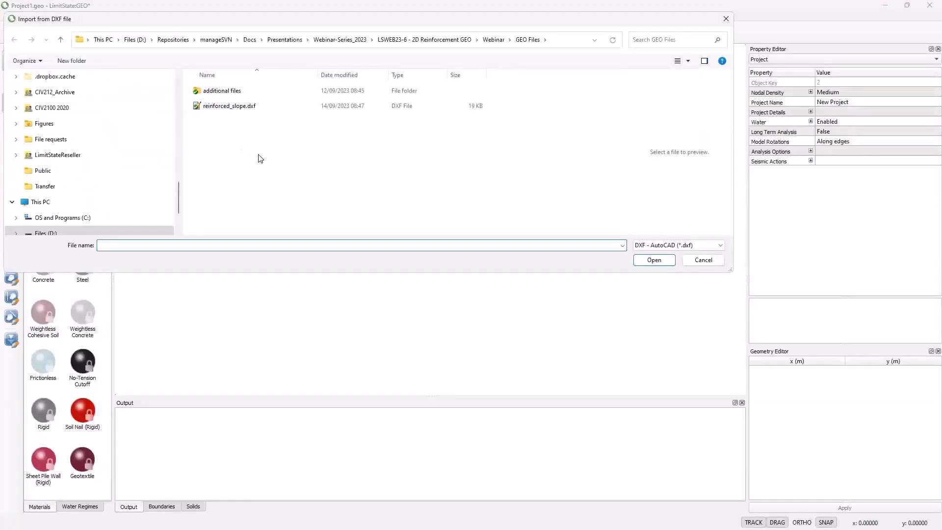
{"action": "left_click", "coordinate": [239, 107]}
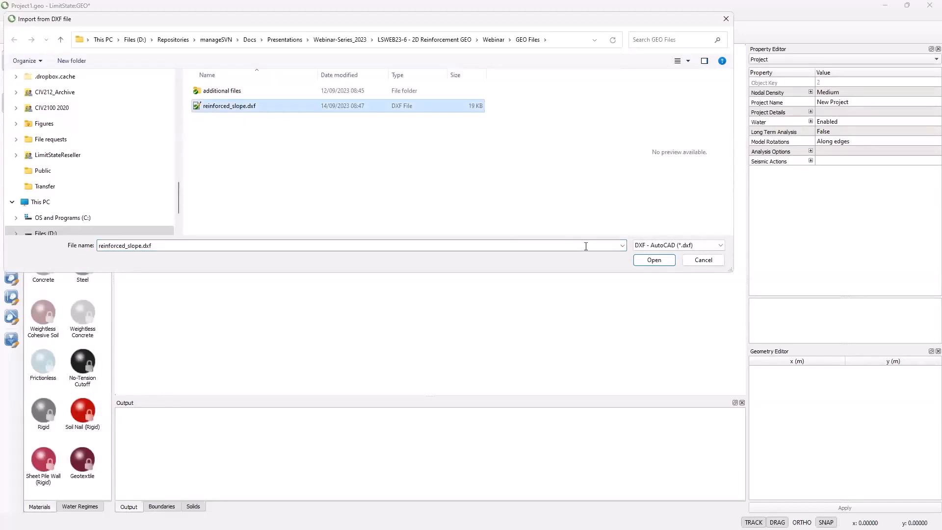
{"action": "left_click", "coordinate": [643, 264]}
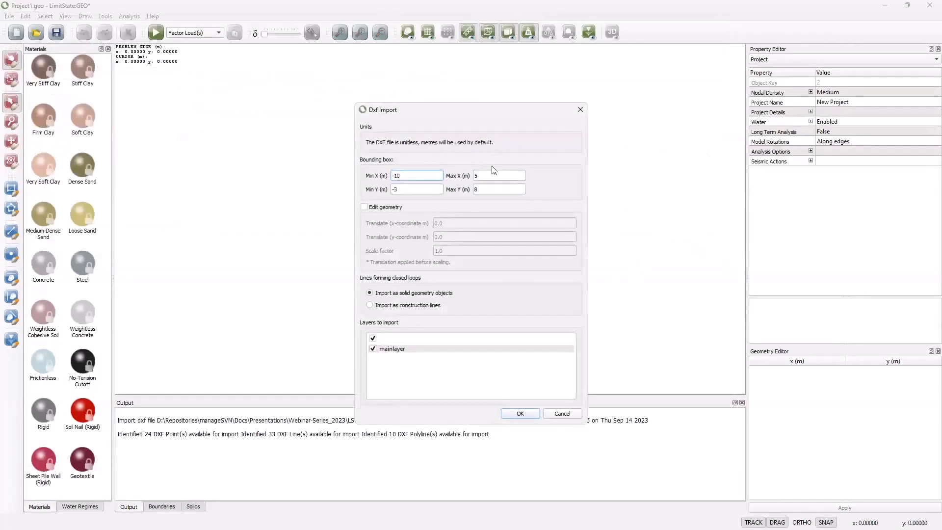
{"action": "left_click", "coordinate": [505, 417]}
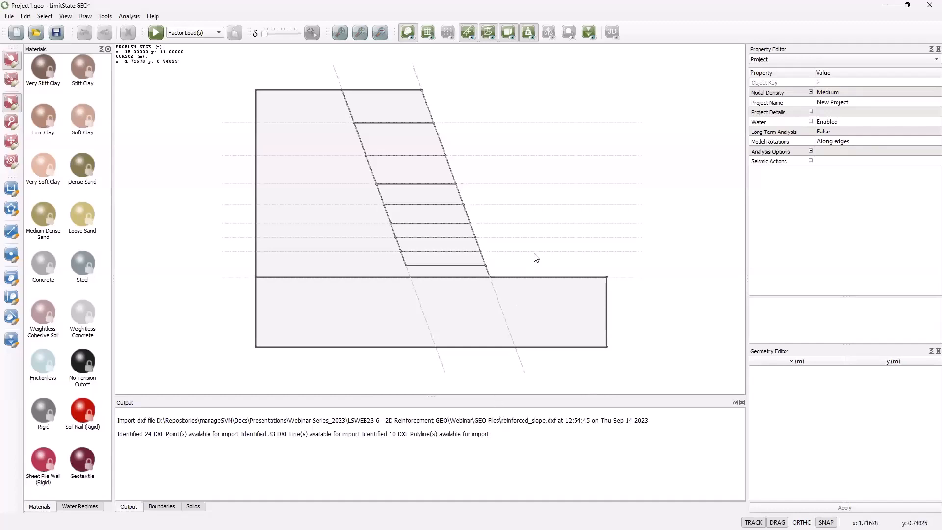
{"action": "right_click", "coordinate": [522, 94]}
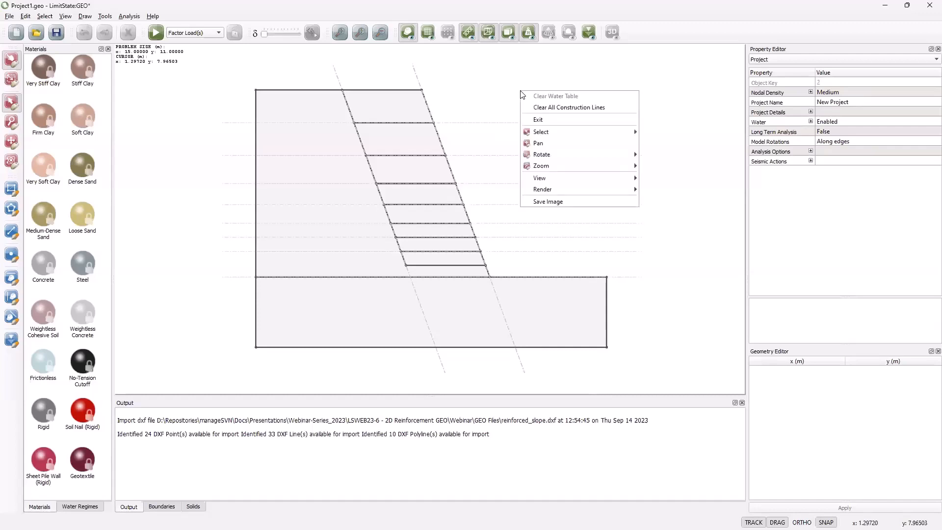
{"action": "left_click", "coordinate": [538, 108]}
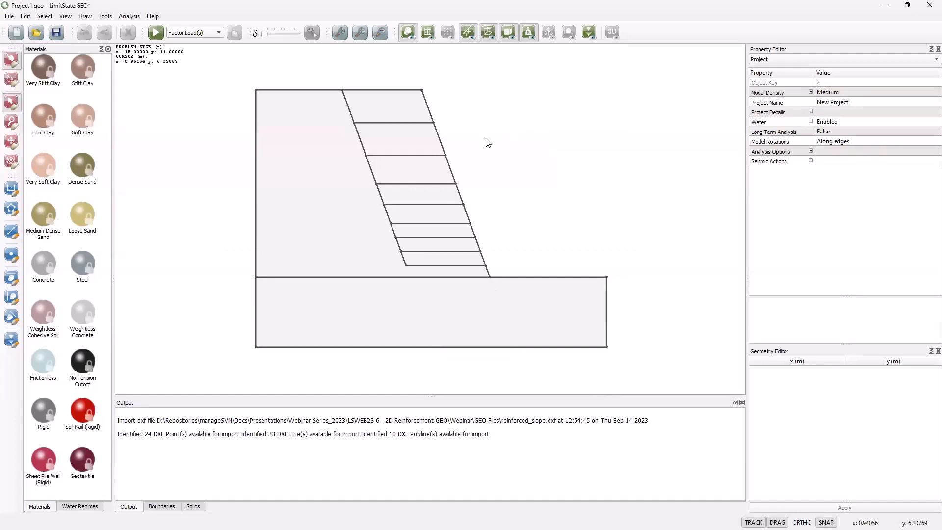
Step: Examine the upper horizontal reinforcement boundaries and the sloping boundaries along the back of the layers
{"action": "left_click", "coordinate": [402, 124]}
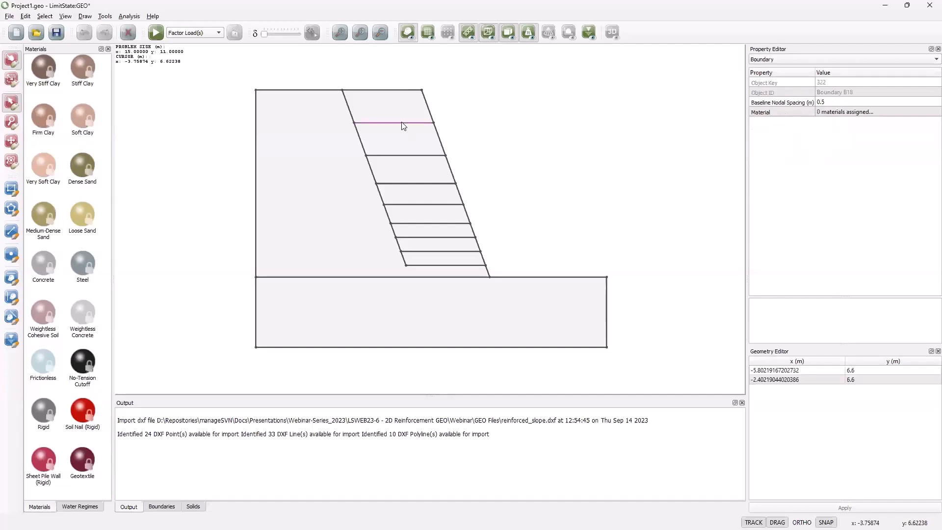
{"action": "left_click", "coordinate": [405, 155]}
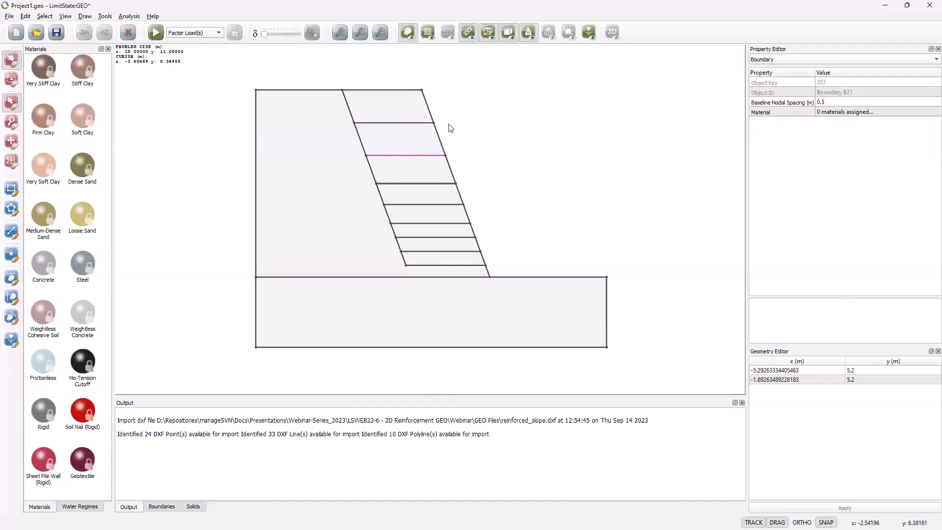
{"action": "left_click", "coordinate": [350, 108]}
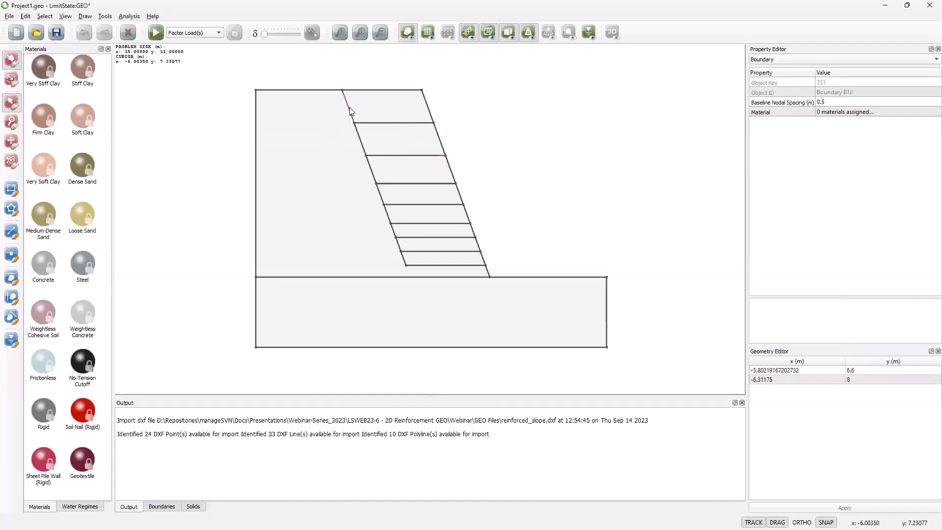
{"action": "left_click", "coordinate": [359, 140]}
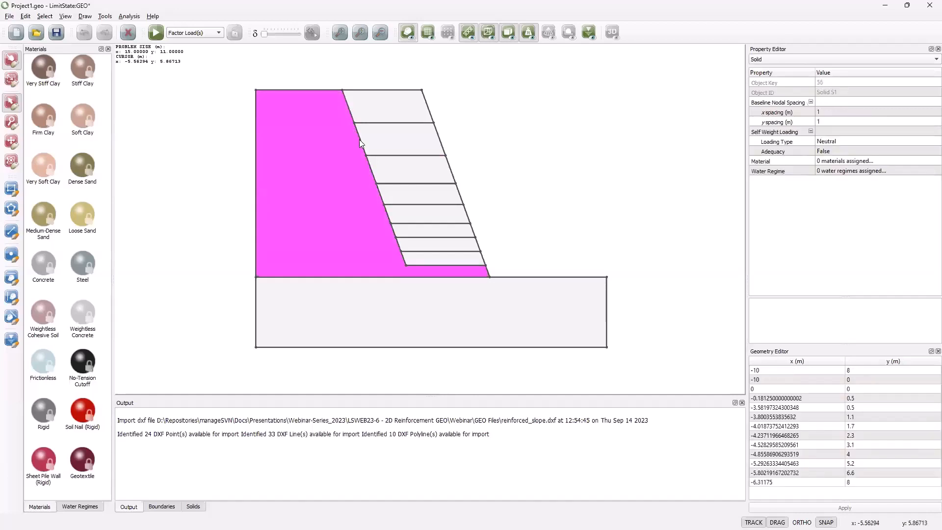
{"action": "left_click", "coordinate": [360, 140]}
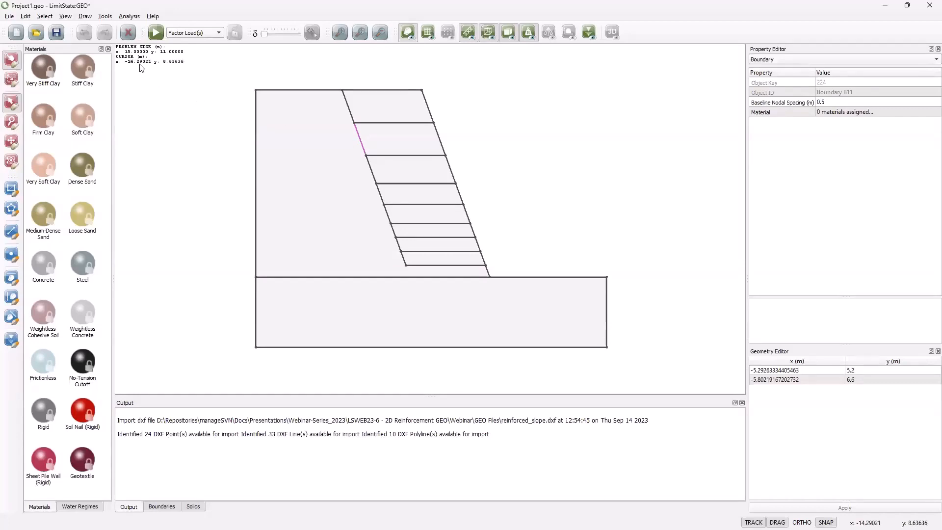
Step: Start a new Mohr Coulomb material named "Slope stratum" with a grey colour
{"action": "left_click", "coordinate": [105, 17]}
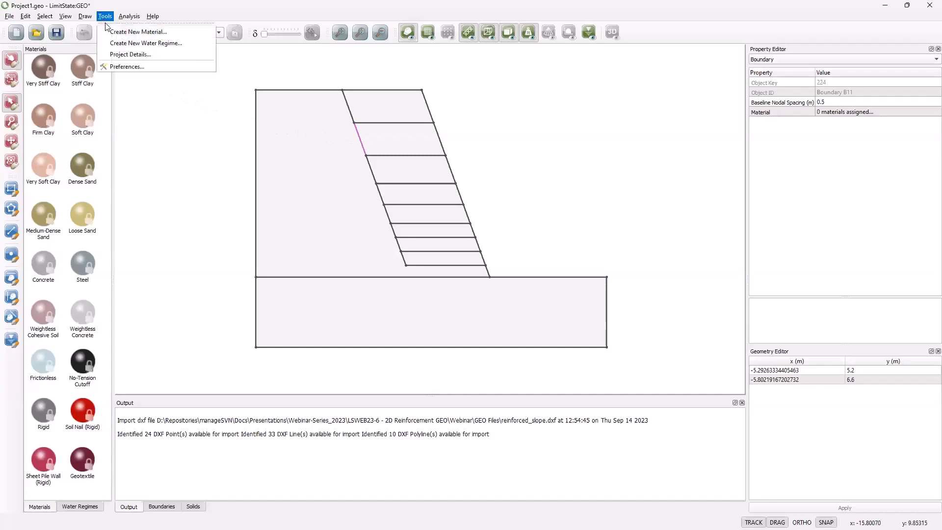
{"action": "left_click", "coordinate": [138, 32]}
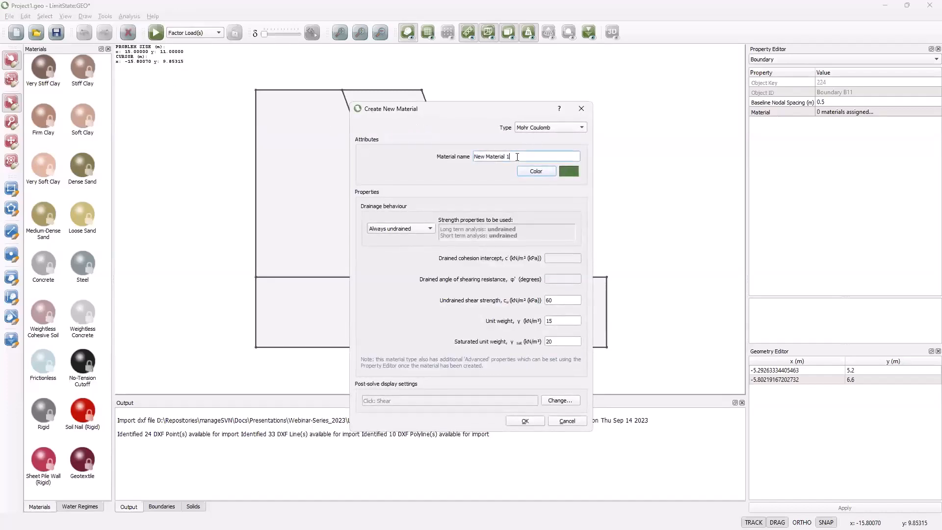
{"action": "left_click_drag", "start_coordinate": [517, 157], "coordinate": [473, 156]}
{"action": "type", "text": "Slope stratum"}
{"action": "left_click", "coordinate": [545, 171]}
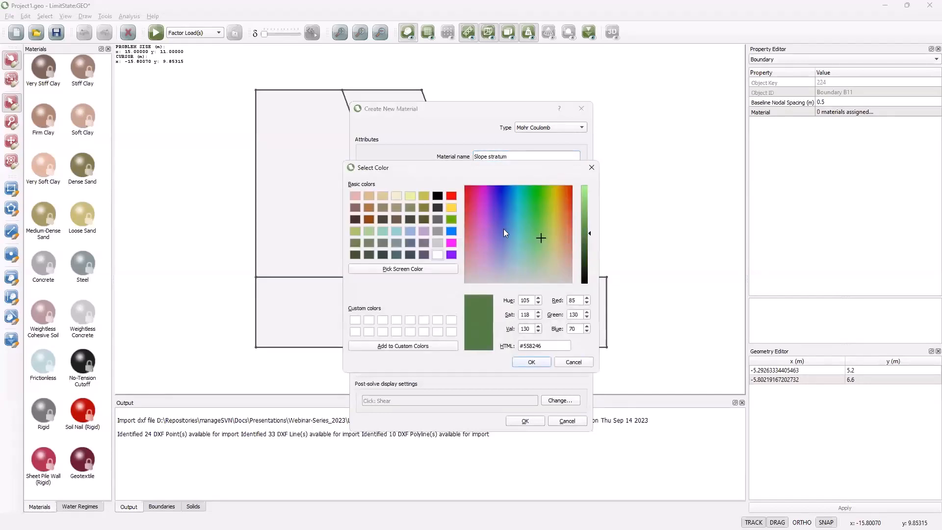
{"action": "left_click", "coordinate": [435, 234]}
{"action": "left_click", "coordinate": [525, 366]}
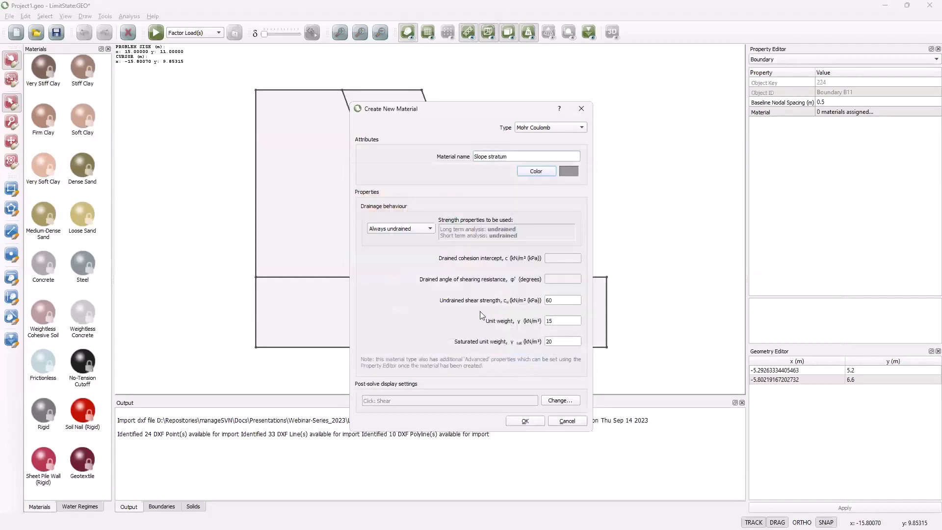
Step: Create Slope stratum as always drained with cohesion 2.5 kPa, shearing resistance angle 35°, unit weight 18 and saturated unit weight 20 kN/m³
{"action": "left_click", "coordinate": [431, 228]}
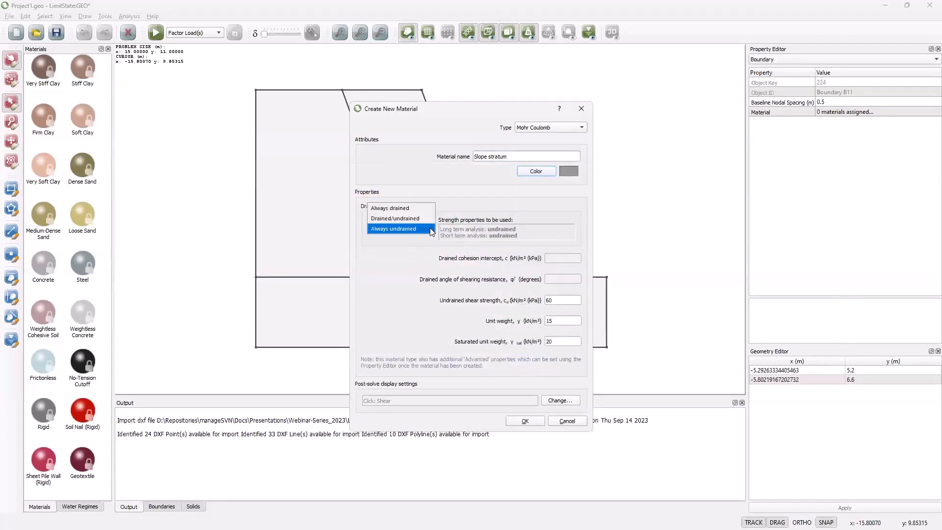
{"action": "left_click", "coordinate": [409, 207]}
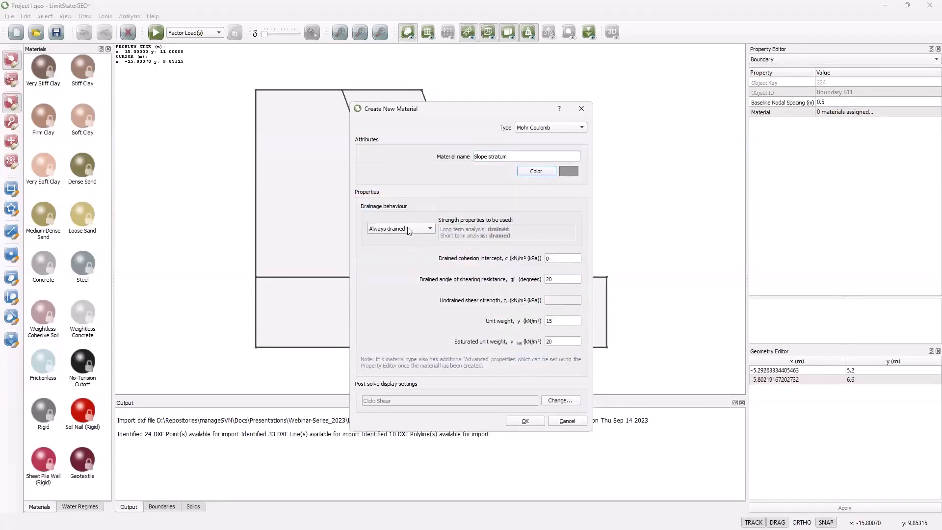
{"action": "left_click", "coordinate": [554, 256]}
{"action": "type", "text": "2.5"}
{"action": "key", "text": "Tab"}
{"action": "type", "text": "35"}
{"action": "left_click", "coordinate": [554, 321]}
{"action": "type", "text": "18"}
{"action": "left_click", "coordinate": [553, 342]}
{"action": "left_click", "coordinate": [524, 421]}
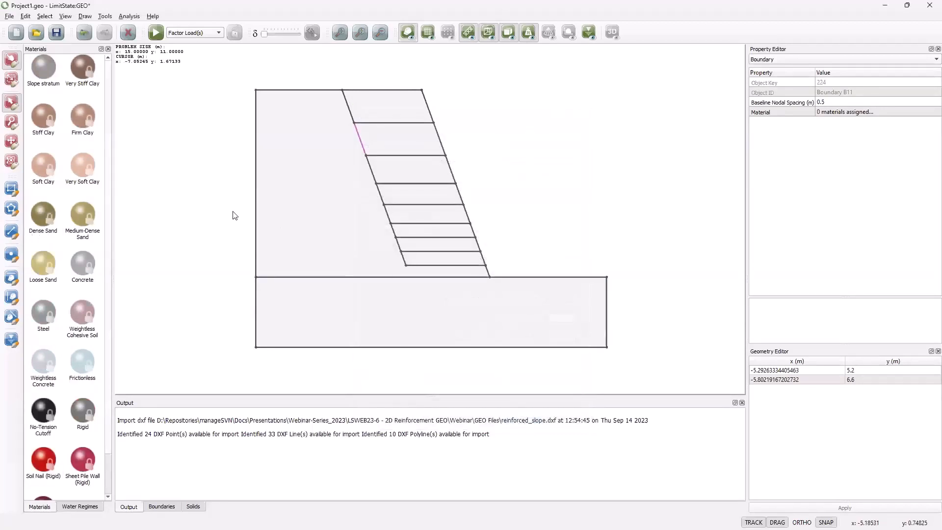
Step: Assign the Slope stratum material to the large block behind the slope and the two uppermost layers
{"action": "left_click", "coordinate": [43, 70]}
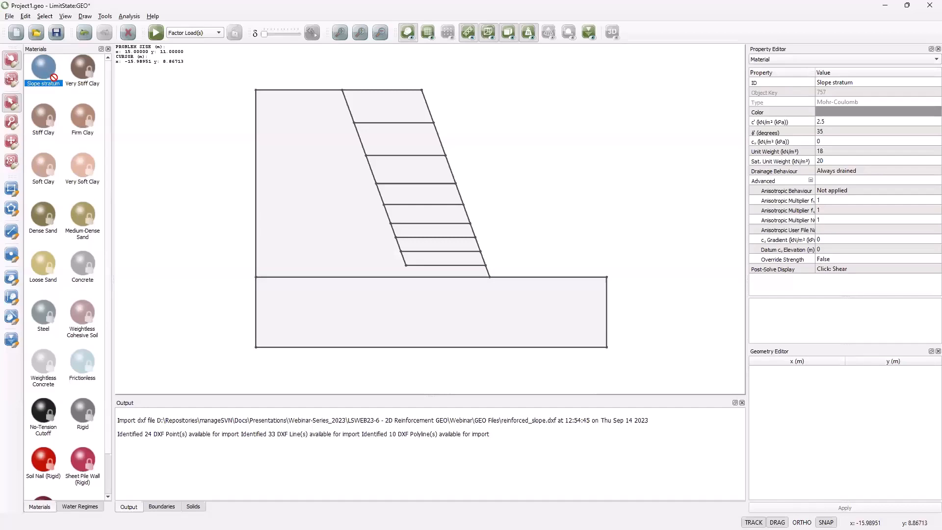
{"action": "left_click_drag", "start_coordinate": [41, 63], "coordinate": [292, 163]}
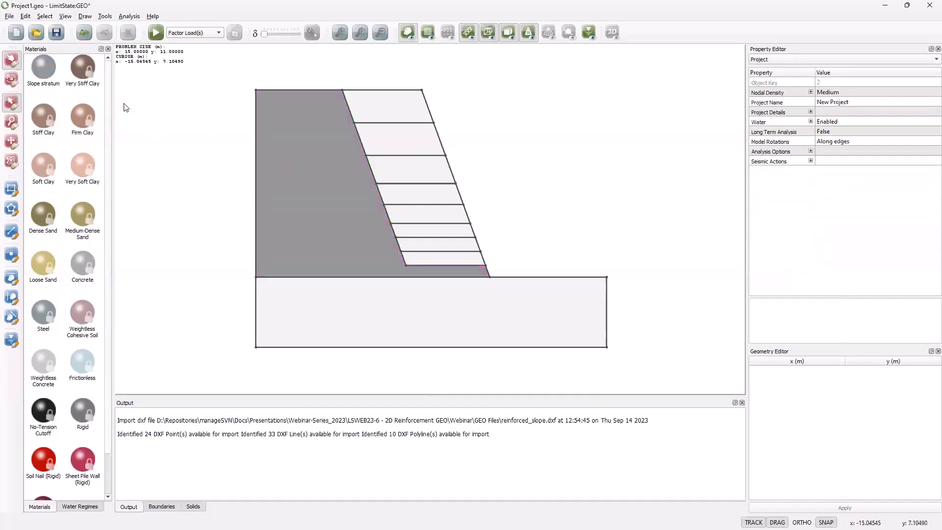
{"action": "left_click_drag", "start_coordinate": [38, 69], "coordinate": [355, 104]}
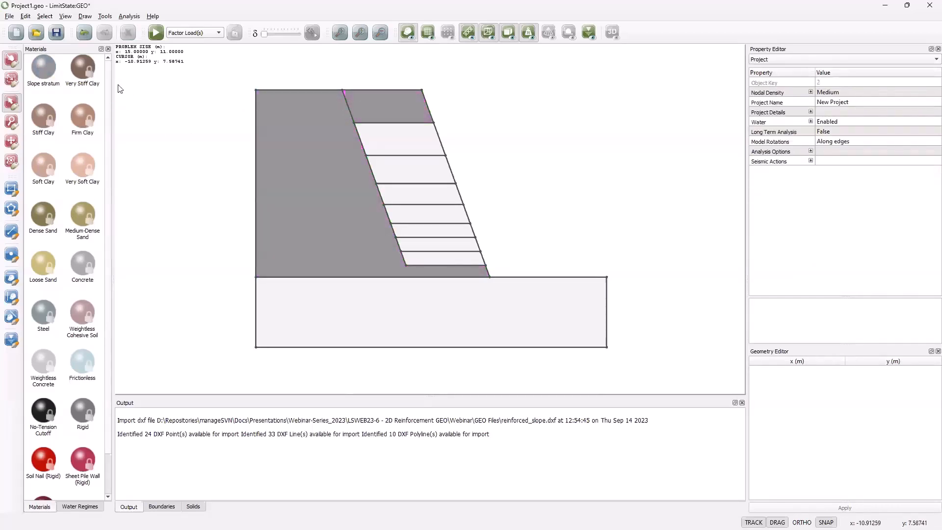
{"action": "left_click_drag", "start_coordinate": [46, 73], "coordinate": [367, 135]}
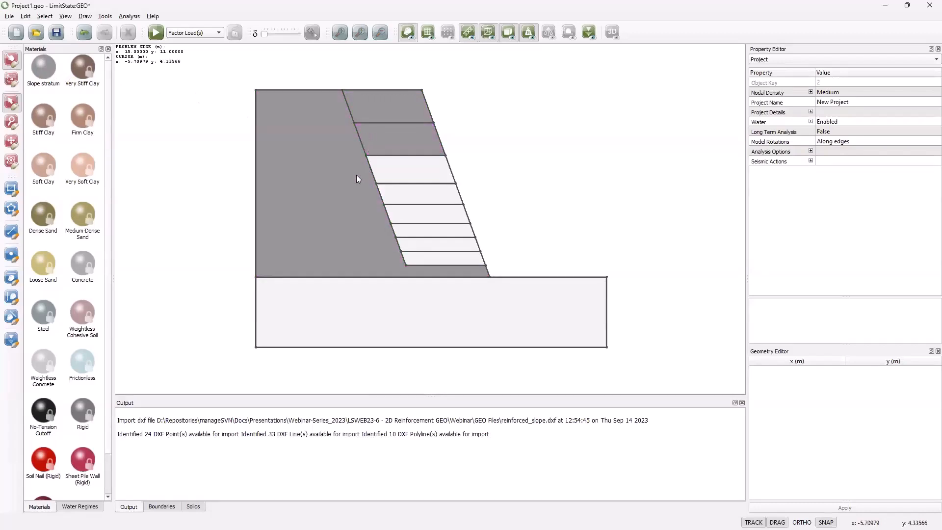
Step: Assign the Slope stratum material to the six remaining unfilled slope layers together
{"action": "left_click", "coordinate": [427, 168]}
{"action": "left_click", "coordinate": [428, 195]}
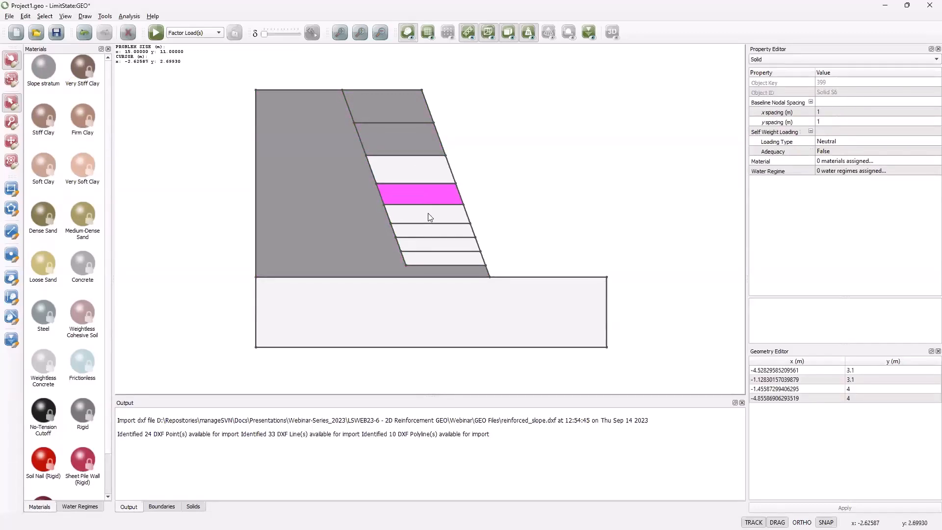
{"action": "left_click", "coordinate": [428, 213]}
{"action": "left_click", "coordinate": [427, 228]}
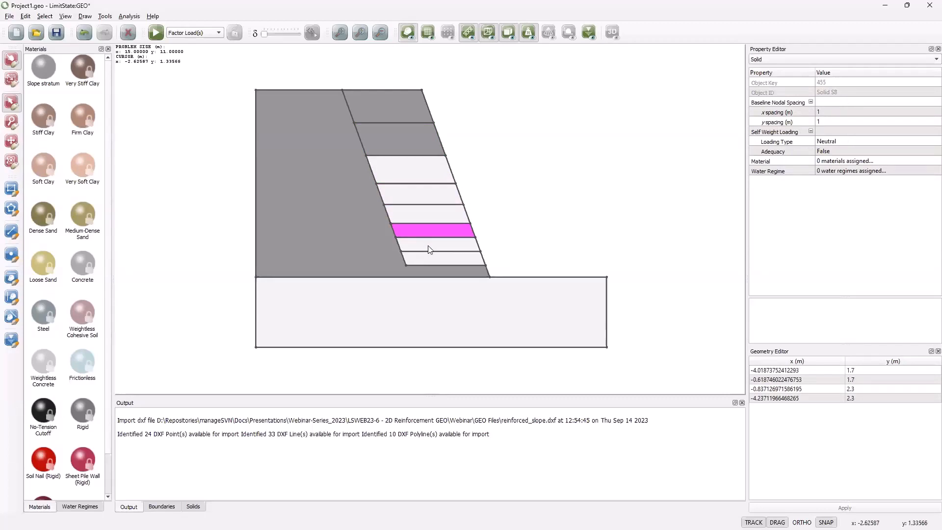
{"action": "left_click", "coordinate": [429, 248], "text": "shift"}
{"action": "left_click", "coordinate": [429, 258], "text": "shift"}
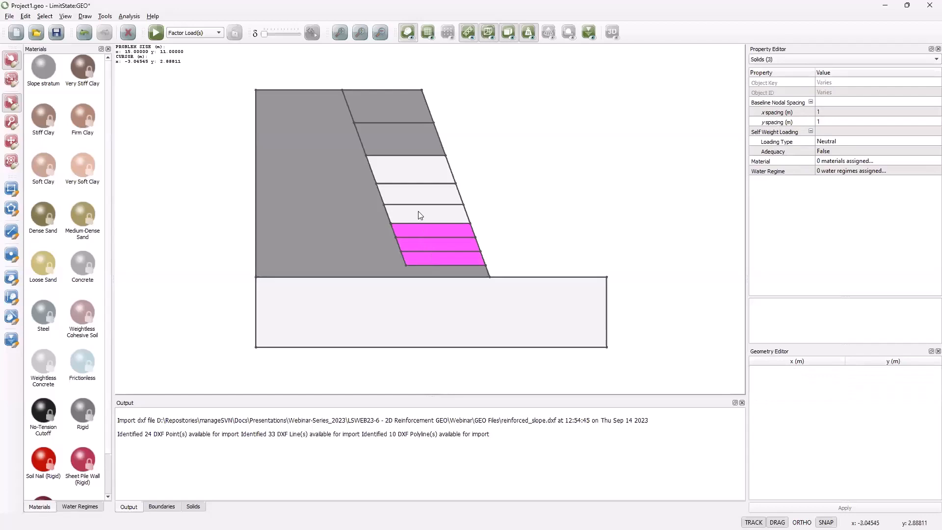
{"action": "left_click", "coordinate": [419, 214], "text": "shift"}
{"action": "left_click", "coordinate": [412, 189], "text": "shift"}
{"action": "left_click", "coordinate": [408, 166], "text": "shift"}
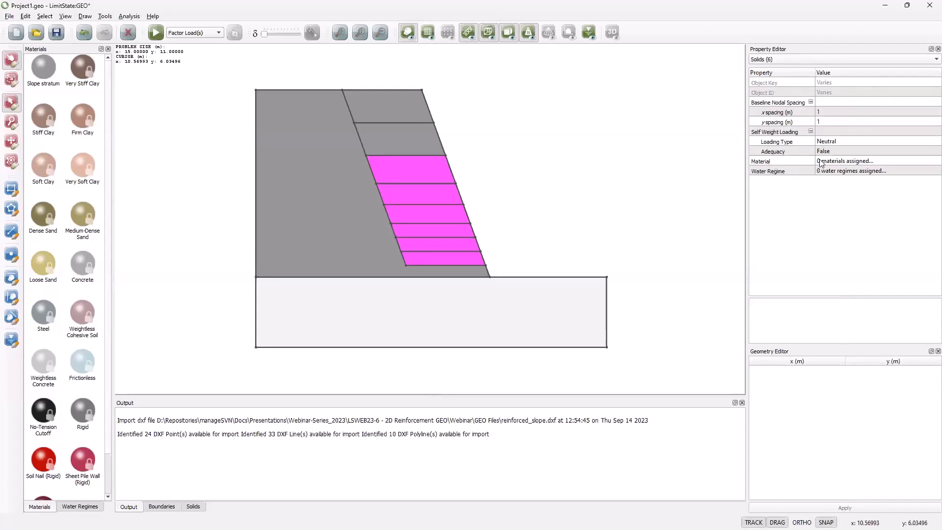
{"action": "left_click", "coordinate": [835, 163]}
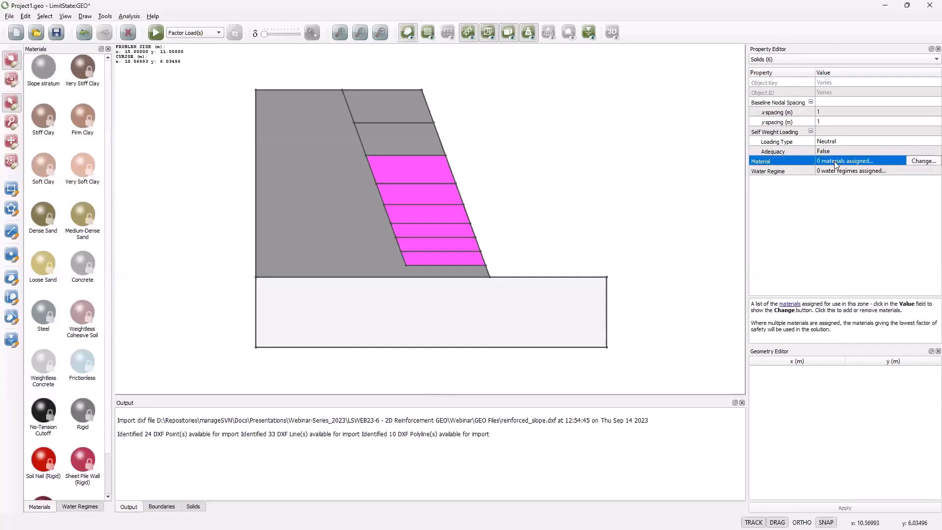
{"action": "left_click", "coordinate": [917, 162]}
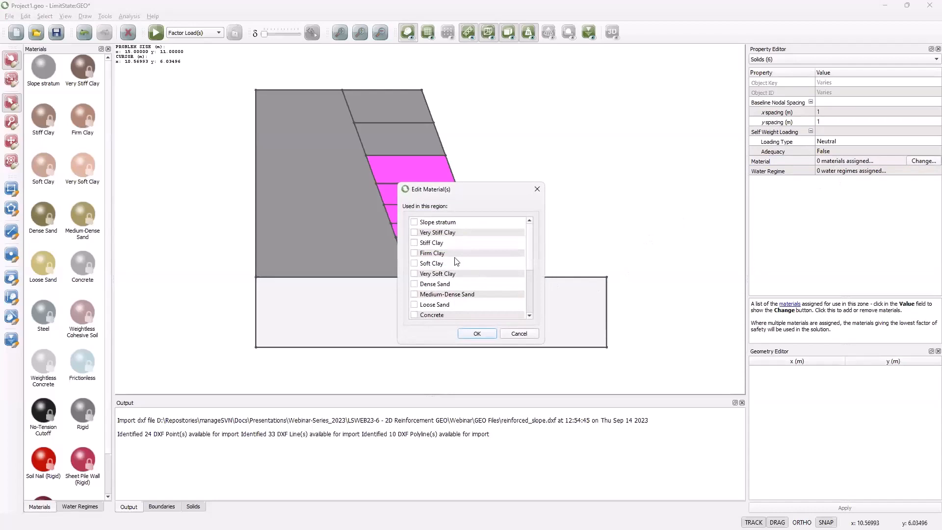
{"action": "left_click", "coordinate": [415, 222]}
{"action": "left_click", "coordinate": [477, 336]}
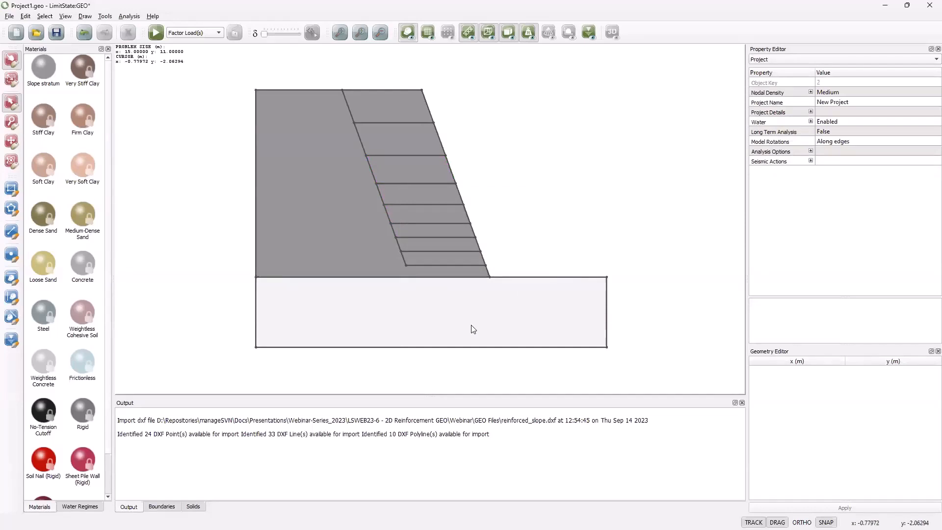
Step: Start a new Mohr Coulomb material named "Base strtatum" with the slate-blue colour #5e738c
{"action": "left_click", "coordinate": [106, 18]}
{"action": "left_click", "coordinate": [139, 31]}
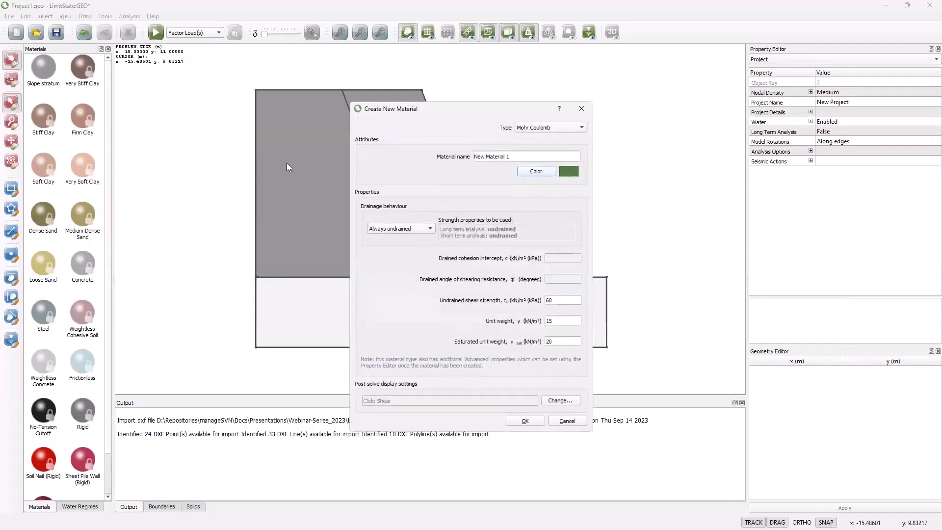
{"action": "left_click_drag", "start_coordinate": [506, 156], "coordinate": [474, 156]}
{"action": "type", "text": "Base strtatum"}
{"action": "left_click", "coordinate": [532, 172]}
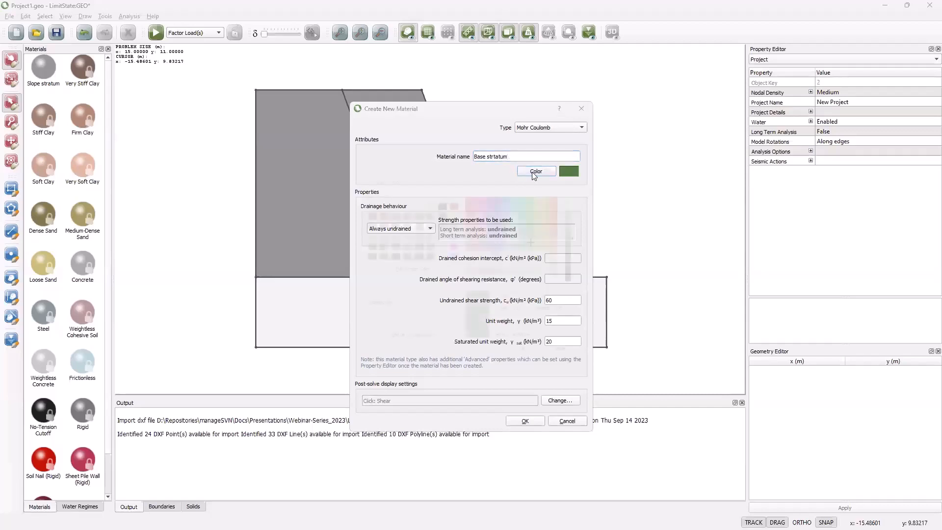
{"action": "left_click", "coordinate": [409, 244]}
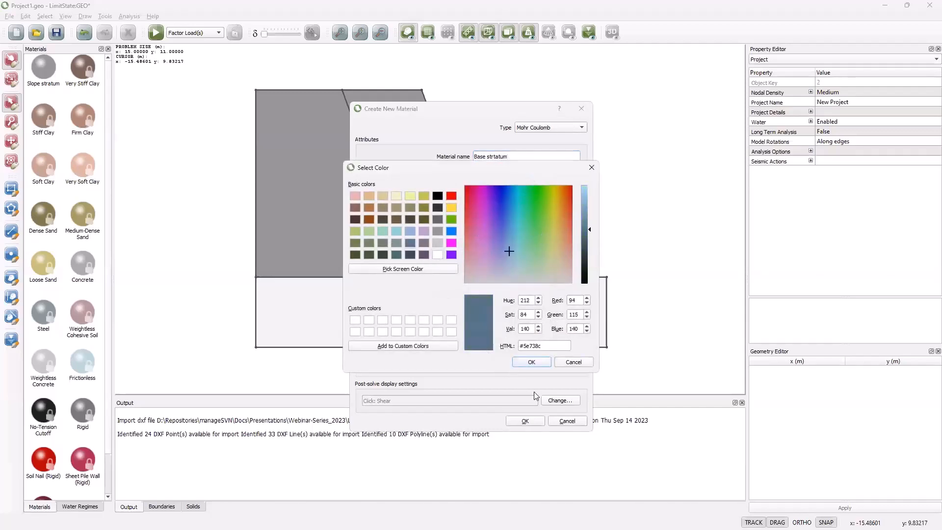
{"action": "left_click", "coordinate": [532, 362]}
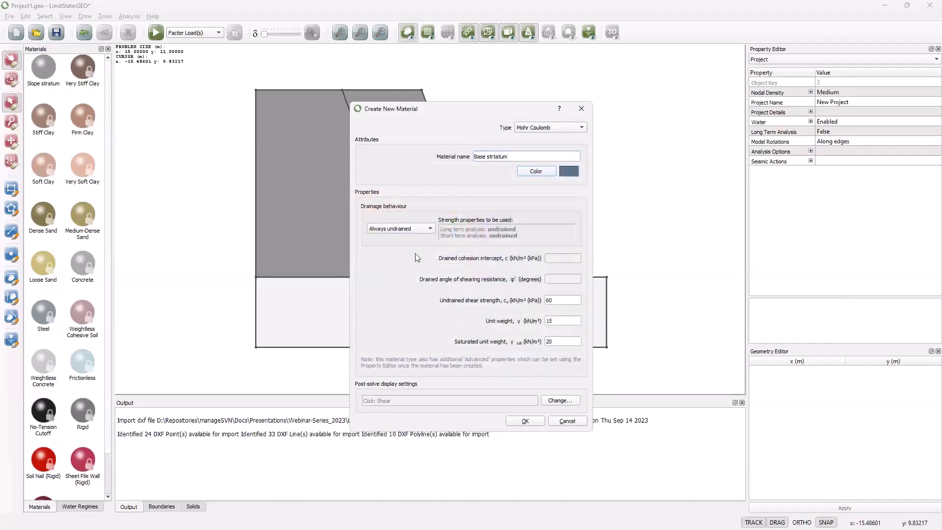
Step: Create the Base strtatum material as always drained with cohesion 5 kPa, shearing resistance angle 38°, unit weight 19 and saturated unit weight 21 kN/m³
{"action": "left_click", "coordinate": [422, 229]}
{"action": "left_click", "coordinate": [402, 211]}
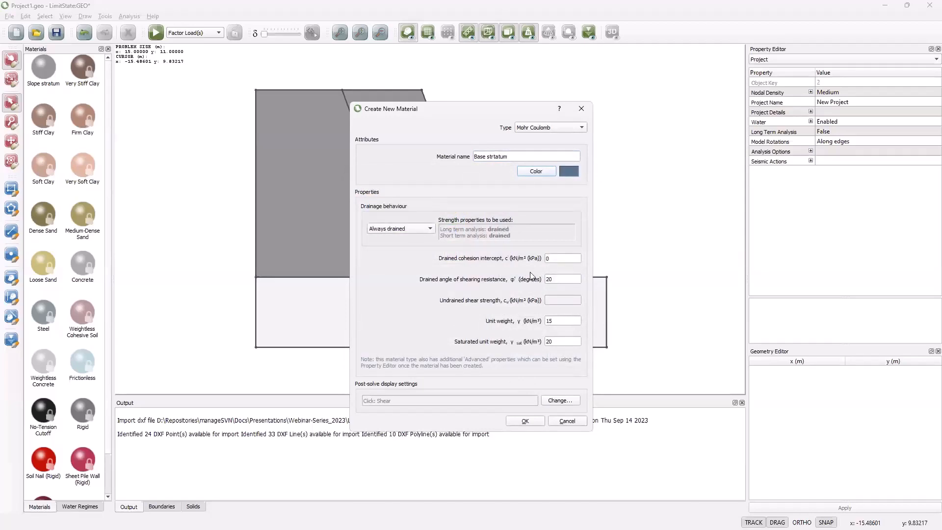
{"action": "left_click", "coordinate": [550, 259]}
{"action": "type", "text": "5"}
{"action": "left_click", "coordinate": [550, 275]}
{"action": "type", "text": "35"}
{"action": "left_click", "coordinate": [571, 322]}
{"action": "type", "text": "19"}
{"action": "left_click", "coordinate": [553, 343]}
{"action": "type", "text": "21"}
{"action": "left_click", "coordinate": [525, 420]}
Step: Assign the Base strtatum material to the rectangular foundation block beneath the slope
{"action": "left_click", "coordinate": [83, 71]}
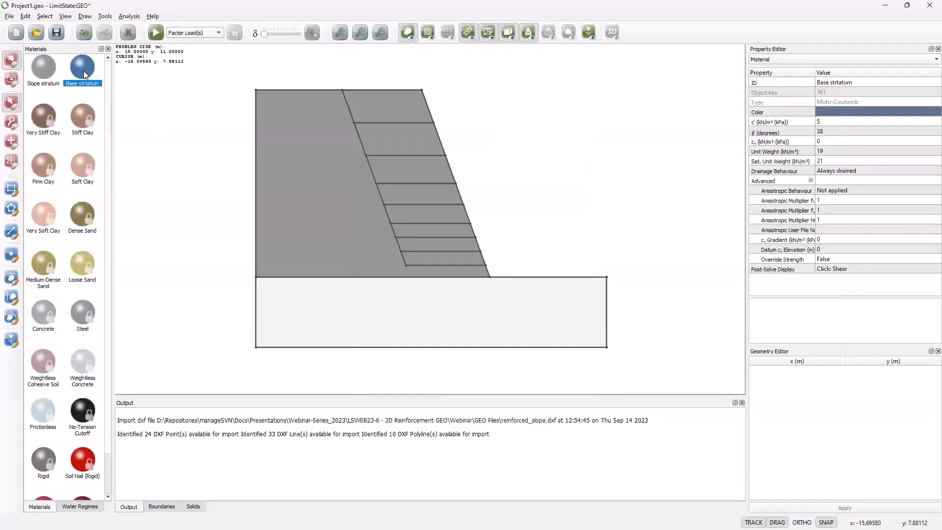
{"action": "left_click_drag", "start_coordinate": [84, 74], "coordinate": [314, 303]}
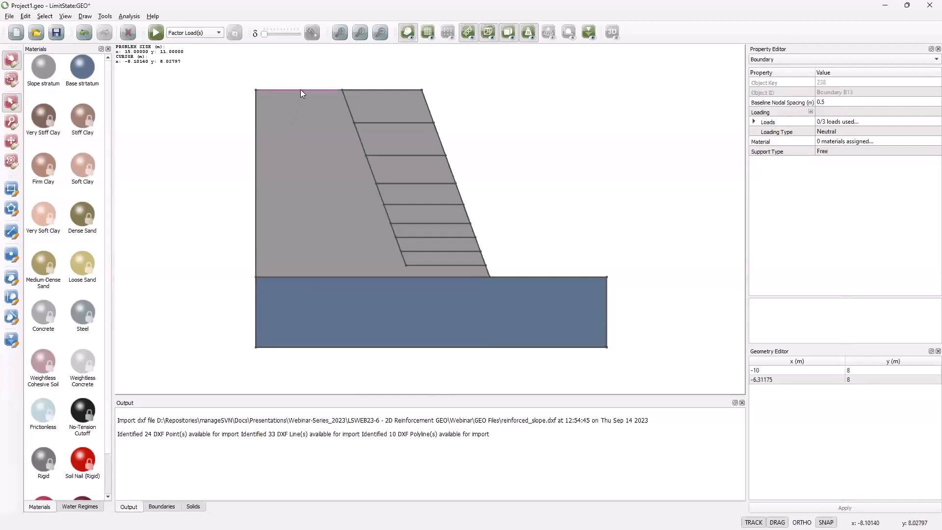
Step: Apply a variable normal load of 10 kN/m² with Unfavourable loading type to the crest boundary behind the reinforced layers
{"action": "left_click", "coordinate": [754, 123]}
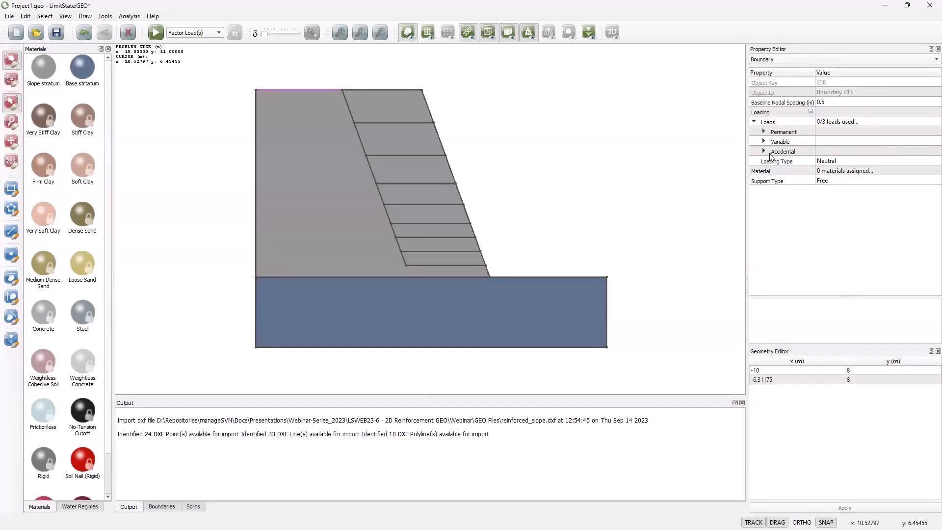
{"action": "left_click", "coordinate": [763, 142]}
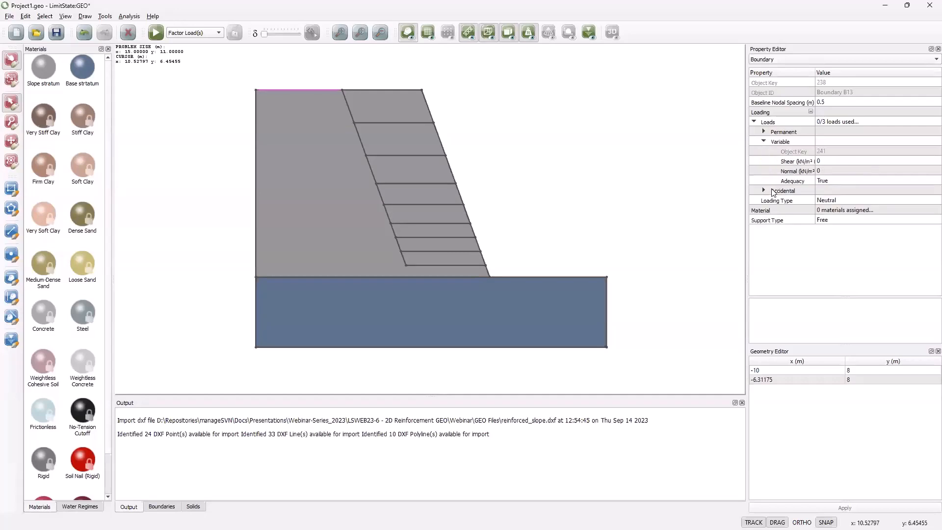
{"action": "left_click", "coordinate": [819, 170]}
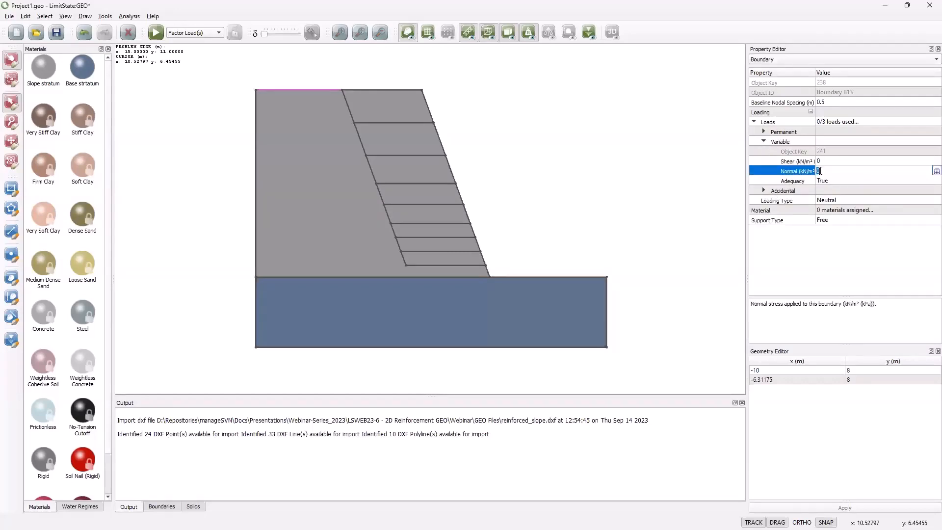
{"action": "type", "text": "10"}
{"action": "left_click", "coordinate": [828, 201]}
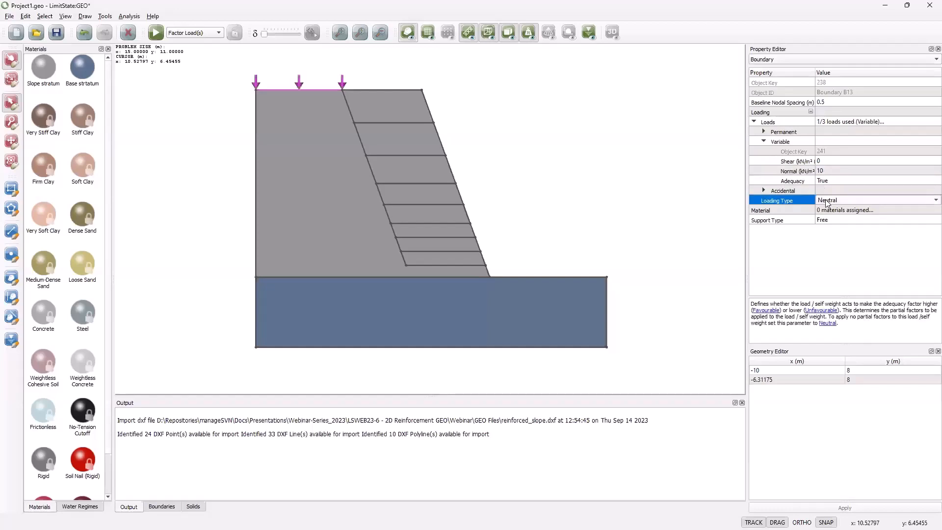
{"action": "left_click", "coordinate": [928, 201]}
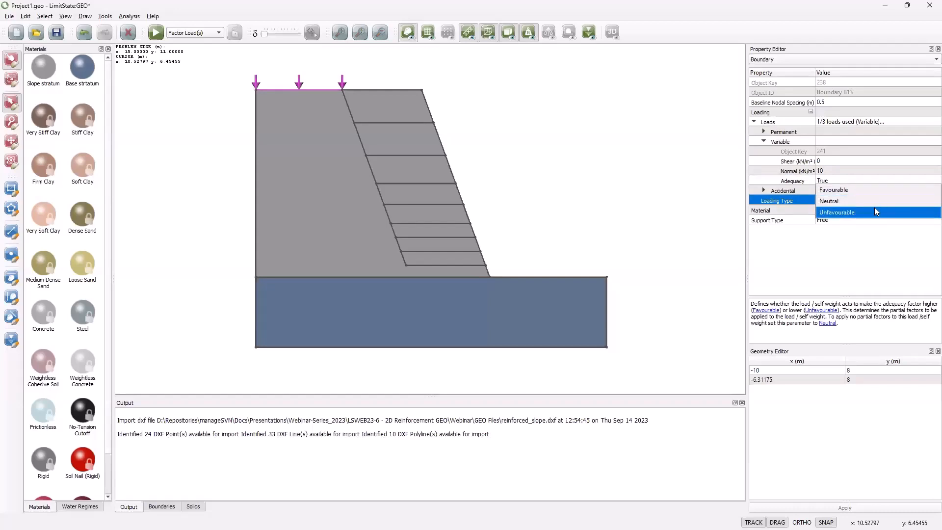
{"action": "left_click", "coordinate": [849, 213]}
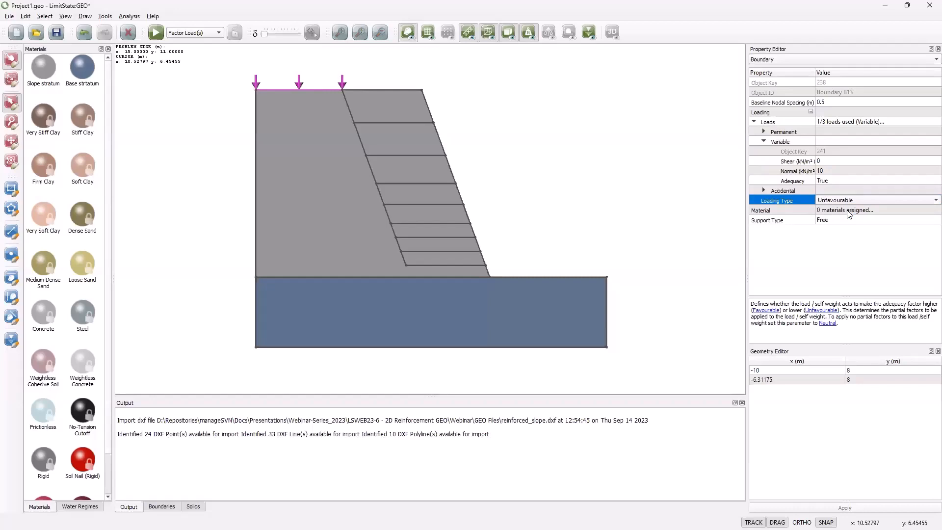
{"action": "left_click", "coordinate": [654, 191]}
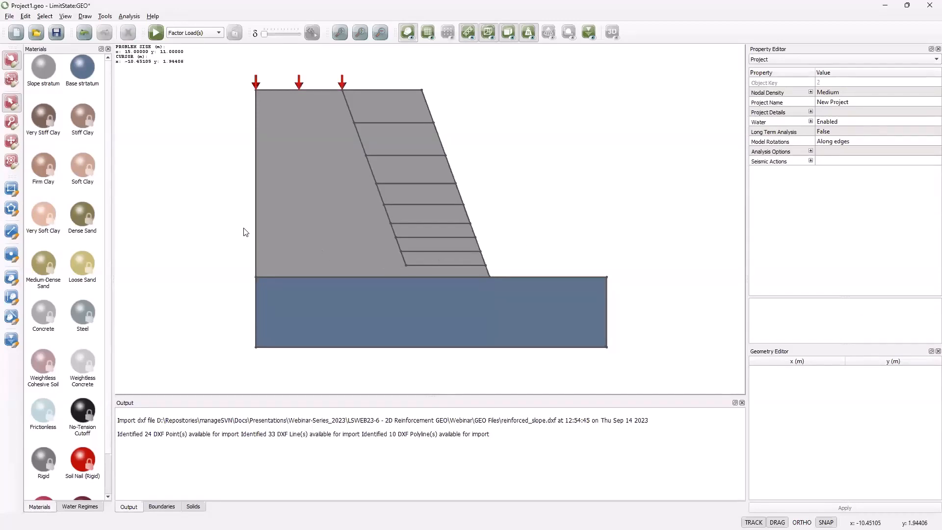
Step: Set the support type of the slope block's rear vertical boundary to Fixed
{"action": "left_click", "coordinate": [255, 219]}
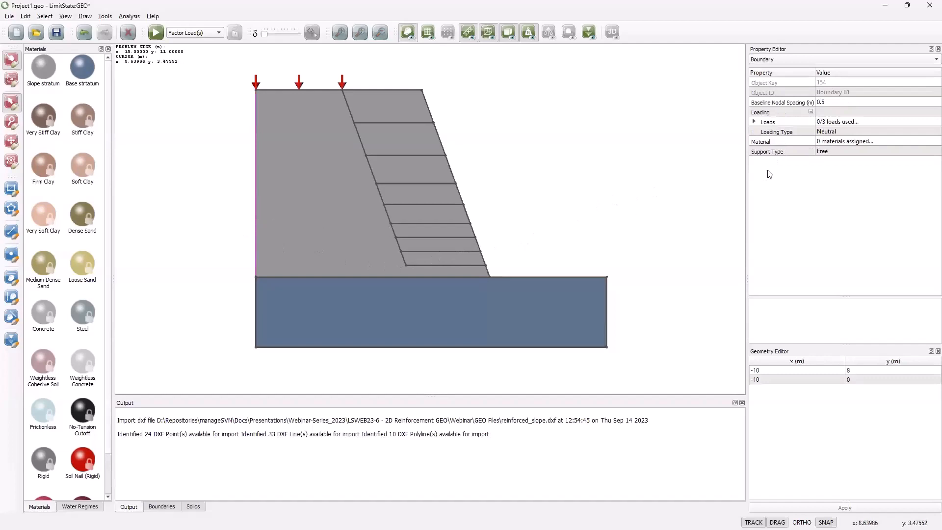
{"action": "left_click", "coordinate": [831, 152]}
{"action": "left_click", "coordinate": [832, 151]}
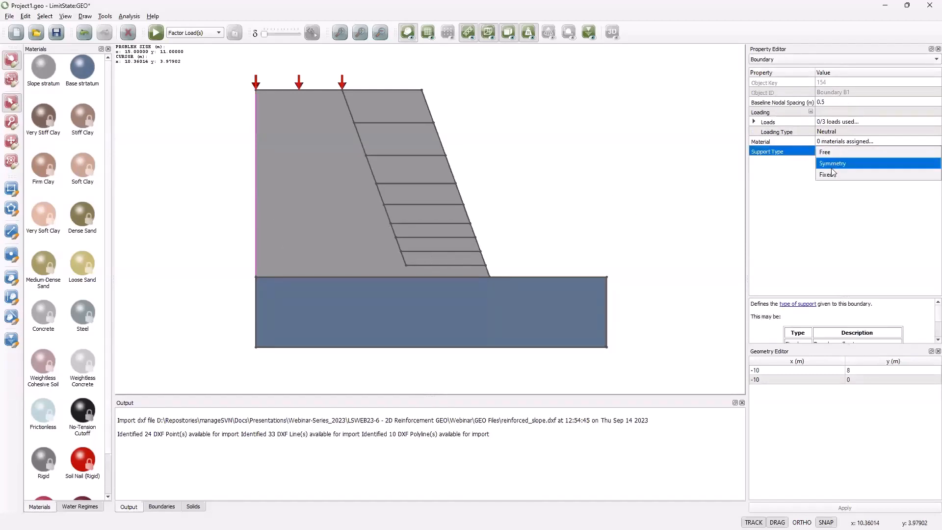
{"action": "left_click", "coordinate": [831, 174]}
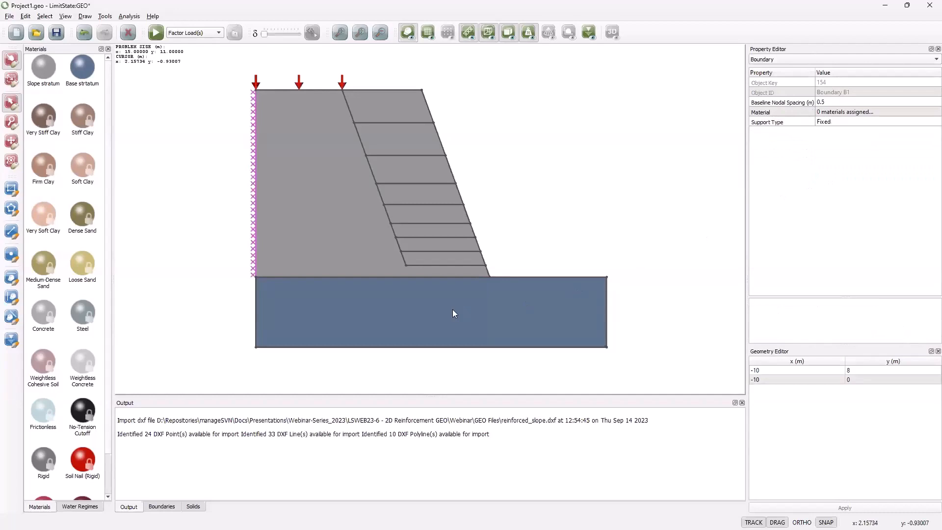
Step: Set the support type of the foundation block's rear vertical boundary and its underside to Fixed together
{"action": "left_click", "coordinate": [255, 310]}
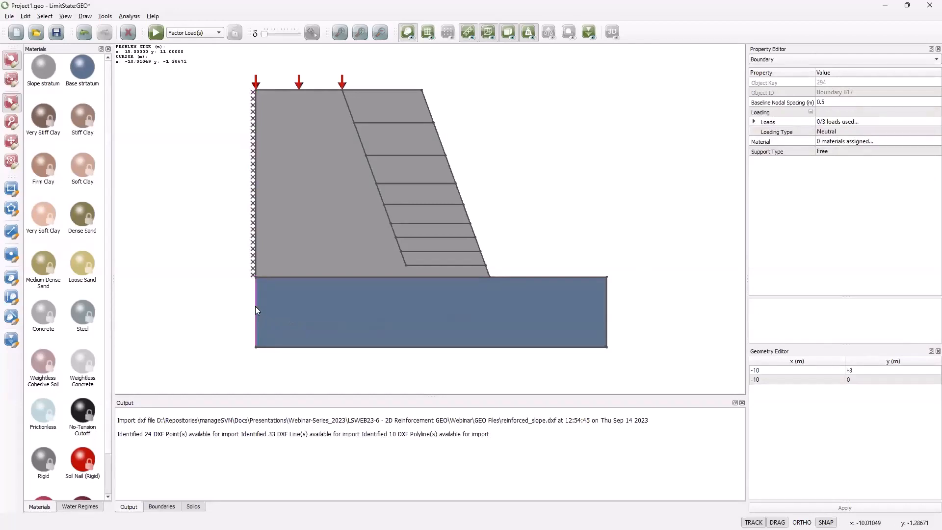
{"action": "left_click", "coordinate": [282, 347], "text": "shift"}
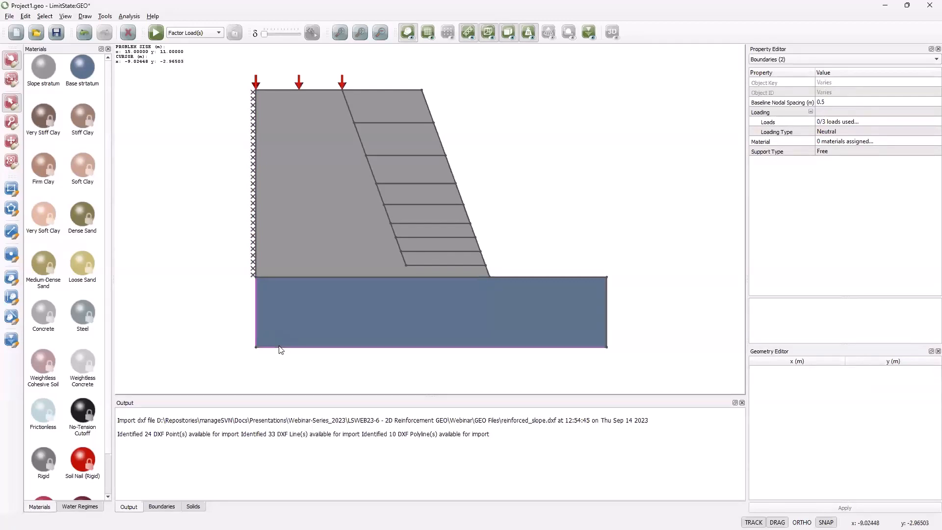
{"action": "left_click", "coordinate": [878, 151]}
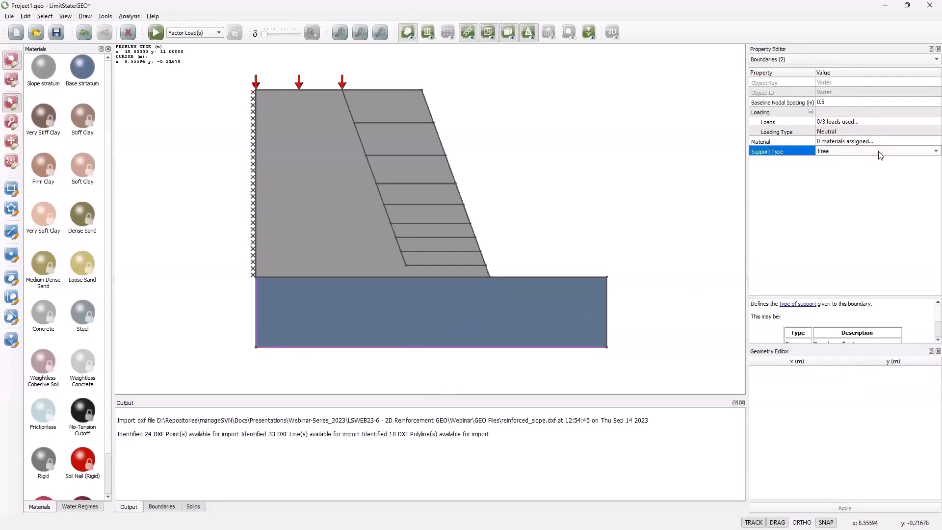
{"action": "left_click", "coordinate": [878, 152]}
{"action": "left_click", "coordinate": [864, 174]}
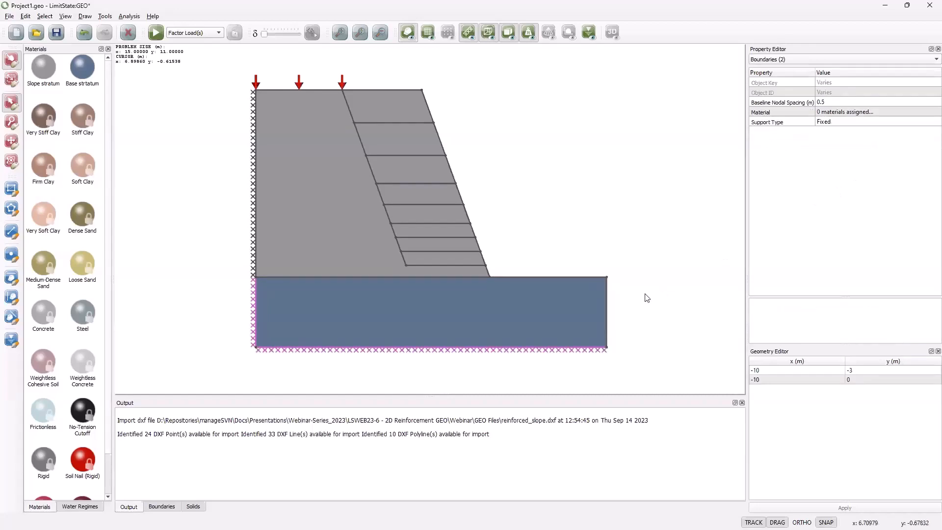
Step: Set the support type of the foundation block's vertical boundary in front of the slope toe to Fixed
{"action": "left_click", "coordinate": [612, 305]}
{"action": "left_click", "coordinate": [608, 305]}
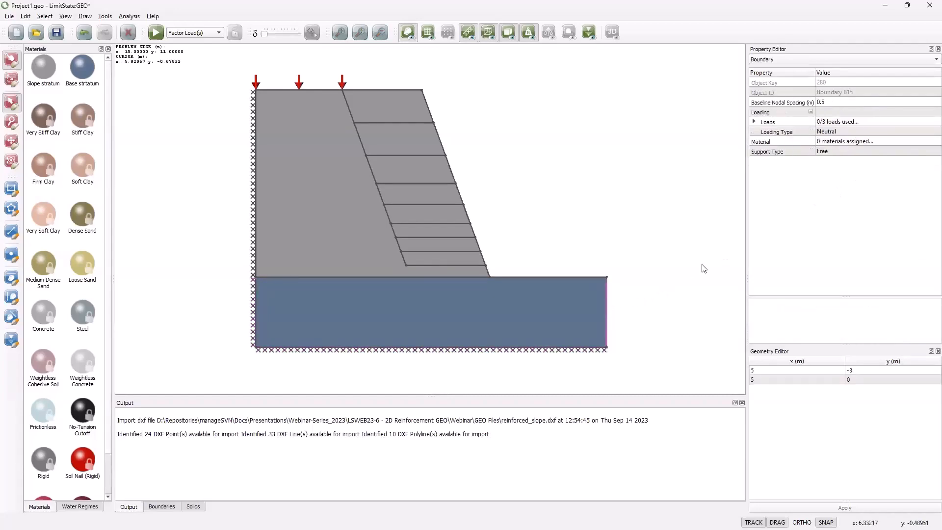
{"action": "left_click", "coordinate": [849, 152]}
{"action": "left_click", "coordinate": [849, 151]}
{"action": "left_click", "coordinate": [840, 174]}
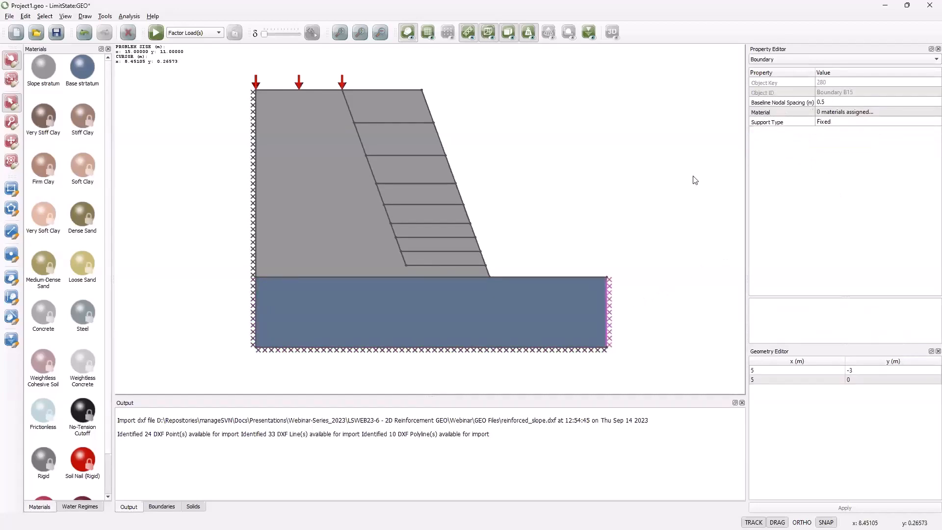
{"action": "left_click", "coordinate": [661, 180]}
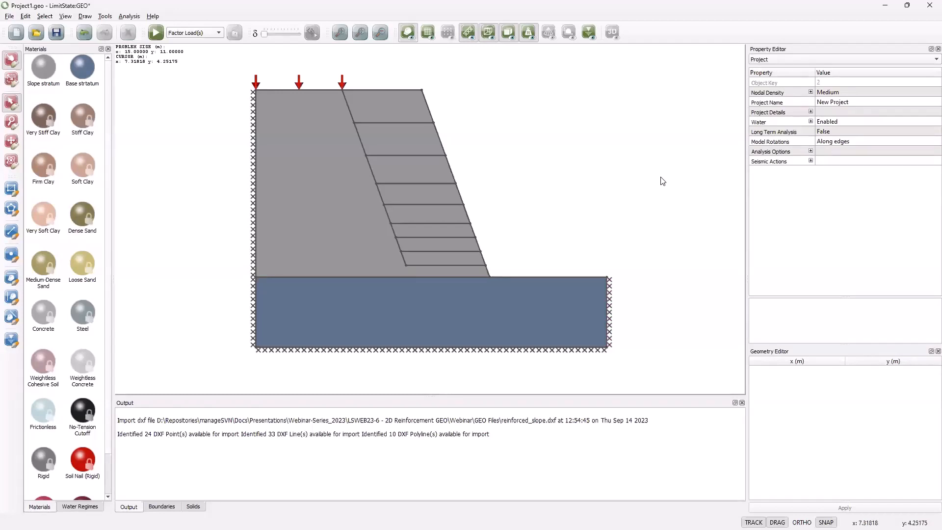
Step: Switch the analysis mode to Factor Strength(s) and solve the unreinforced slope model
{"action": "left_click", "coordinate": [220, 33]}
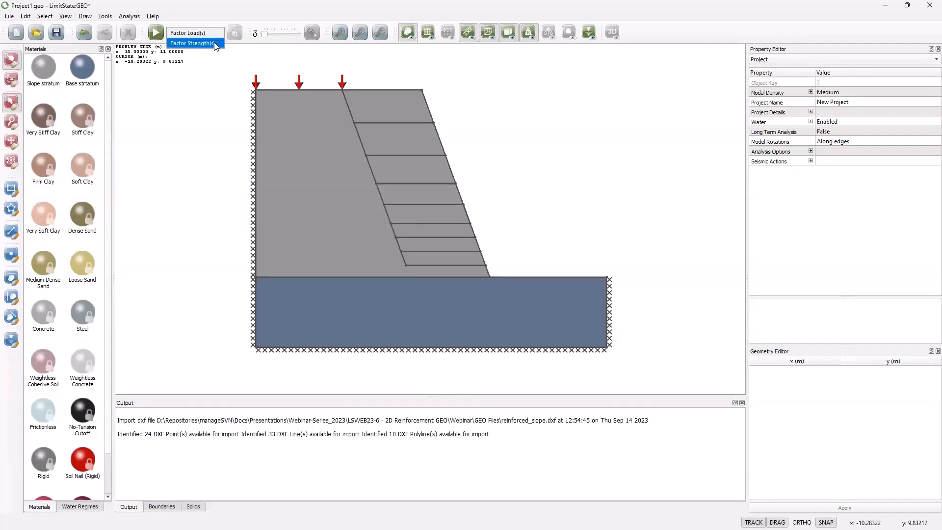
{"action": "left_click", "coordinate": [215, 44]}
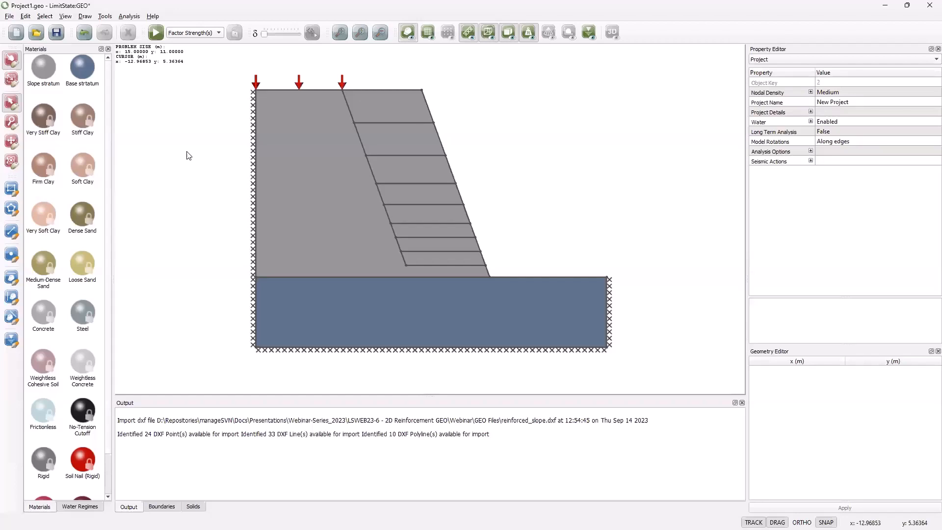
{"action": "left_click", "coordinate": [156, 33]}
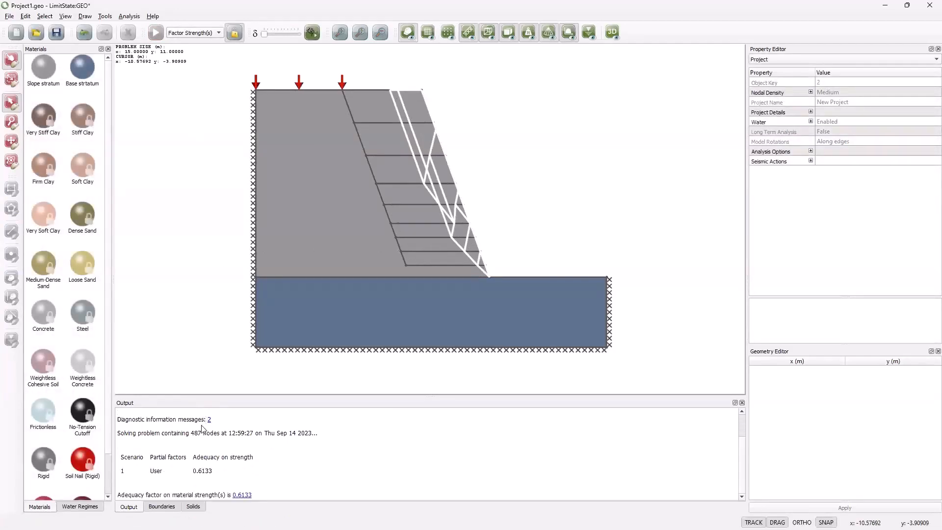
Step: Review the detailed explanation of the adequacy factor on material strengths and close it
{"action": "left_click", "coordinate": [245, 495]}
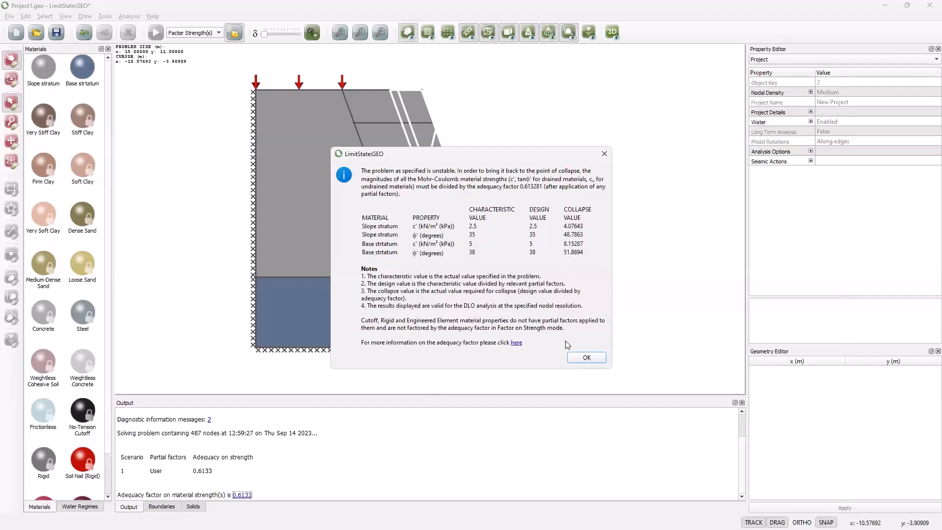
{"action": "left_click", "coordinate": [583, 357]}
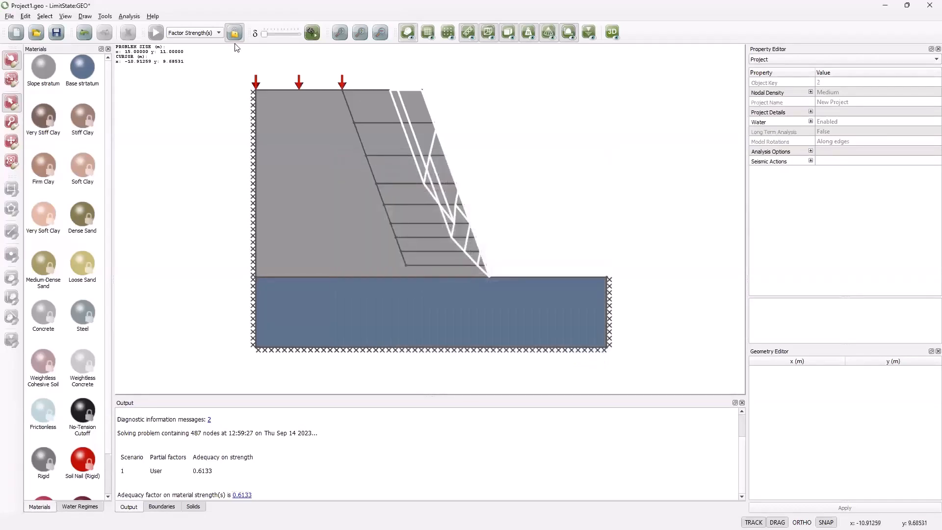
Step: Unlock the project, solve the strength-factored analysis again and release the model for editing
{"action": "left_click", "coordinate": [235, 33]}
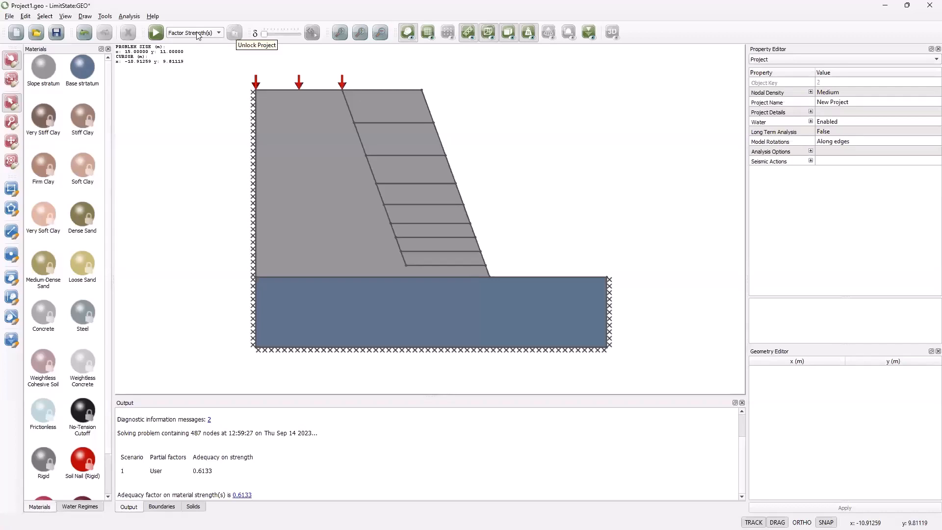
{"action": "left_click", "coordinate": [155, 33]}
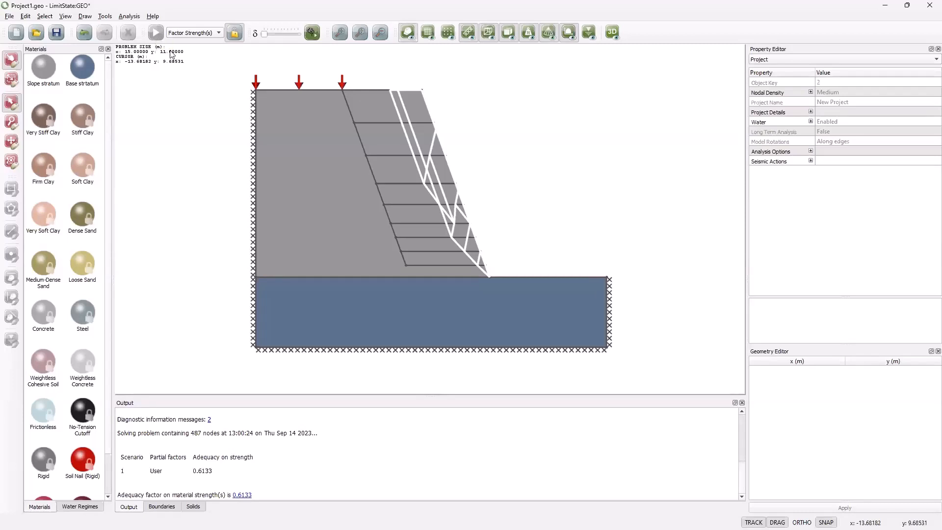
{"action": "left_click", "coordinate": [234, 33]}
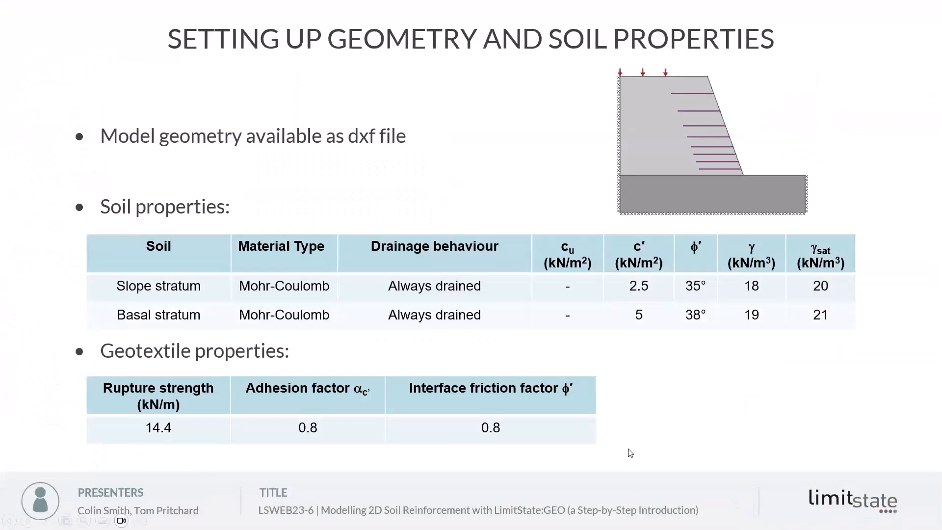
{"action": "key", "text": "Right"}
{"action": "key", "text": "Right"}
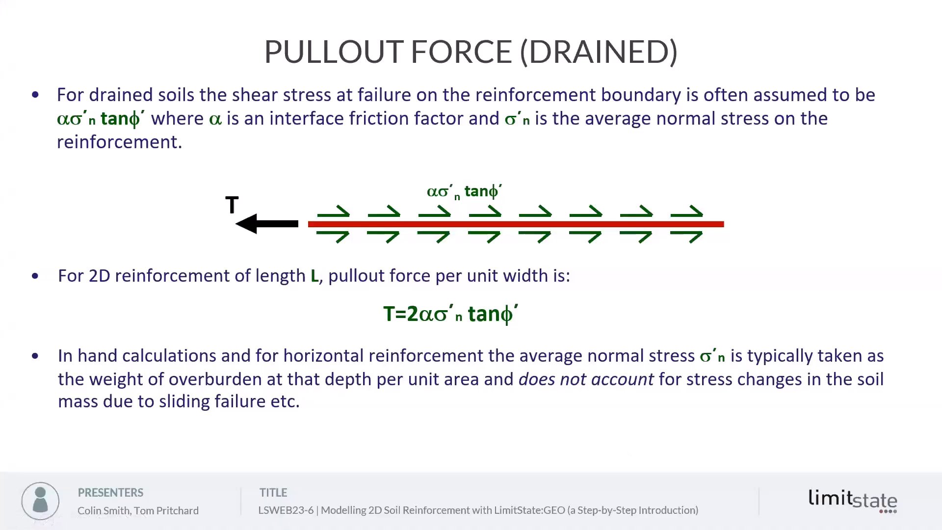
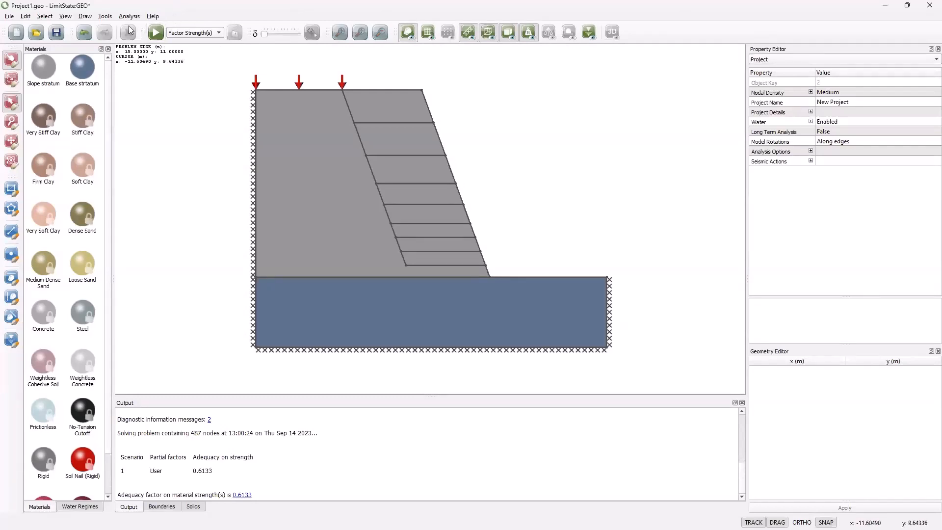
Step: Start a new material of type Engineered Element (1D) and name it Reinforcement
{"action": "left_click", "coordinate": [107, 18]}
{"action": "left_click", "coordinate": [135, 29]}
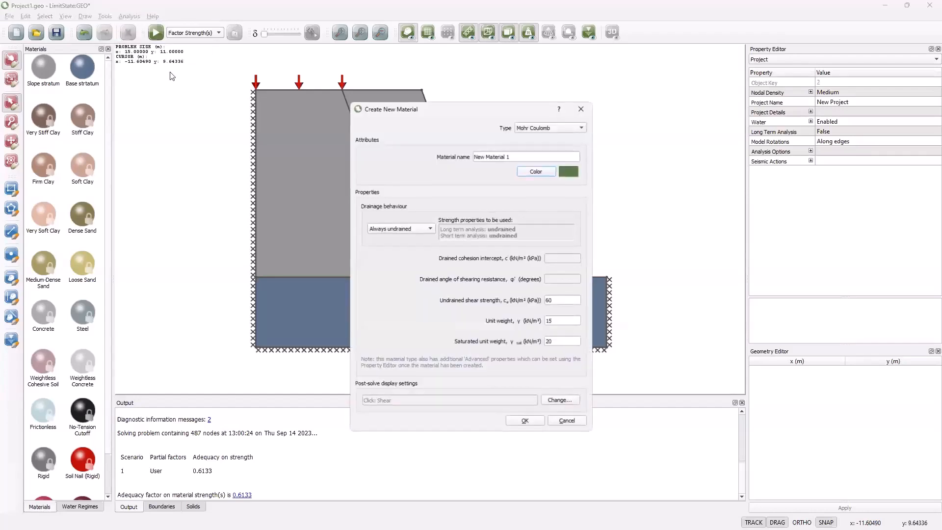
{"action": "left_click", "coordinate": [582, 127]}
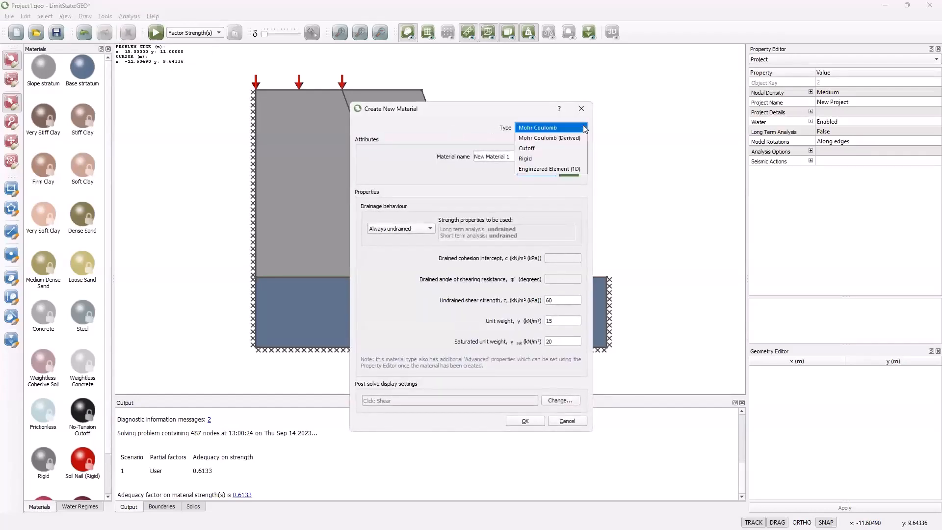
{"action": "left_click", "coordinate": [552, 168]}
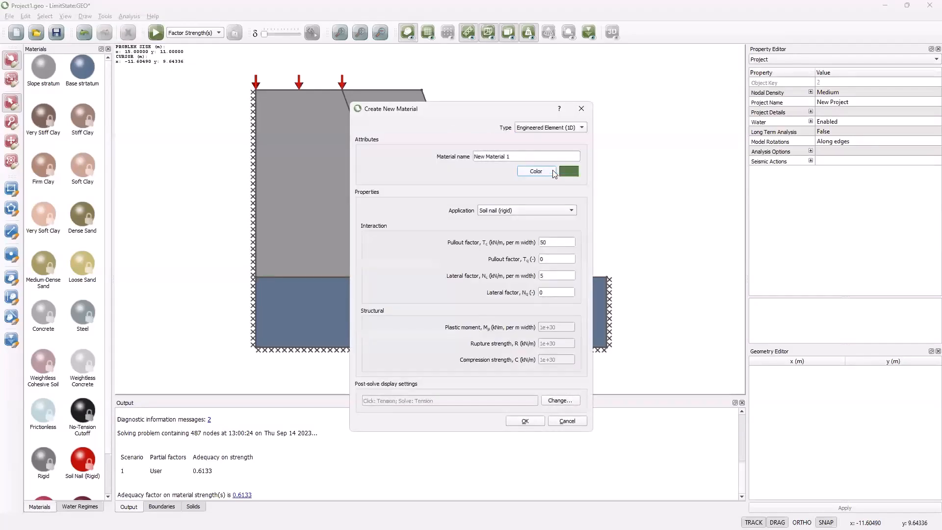
{"action": "left_click", "coordinate": [513, 153]}
{"action": "left_click_drag", "start_coordinate": [474, 157], "coordinate": [511, 160]}
{"action": "type", "text": "Reinforcemnen"}
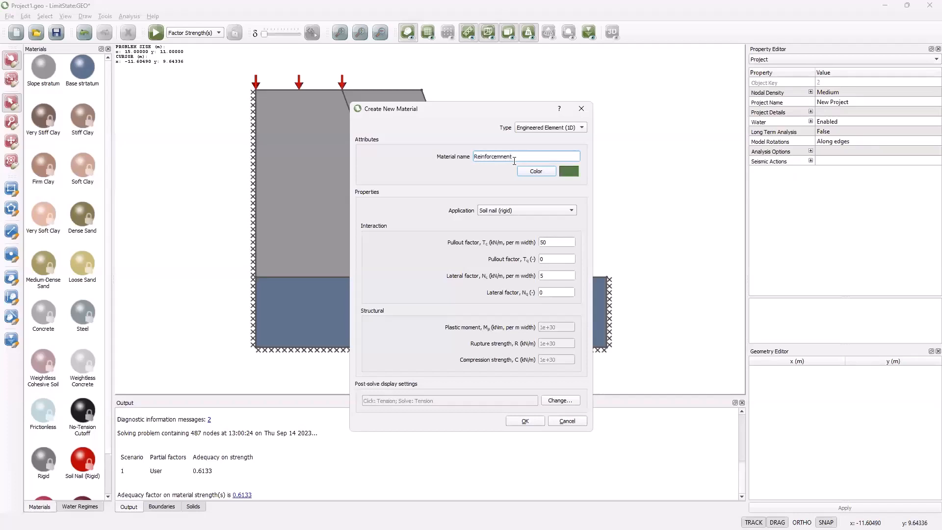
{"action": "key", "text": "BackSpace"}
{"action": "key", "text": "BackSpace"}
{"action": "key", "text": "BackSpace"}
{"action": "key", "text": "BackSpace"}
{"action": "key", "text": "BackSpace"}
{"action": "type", "text": "men"}
Step: Set the colour of the Reinforcement material to bright red
{"action": "left_click", "coordinate": [535, 171]}
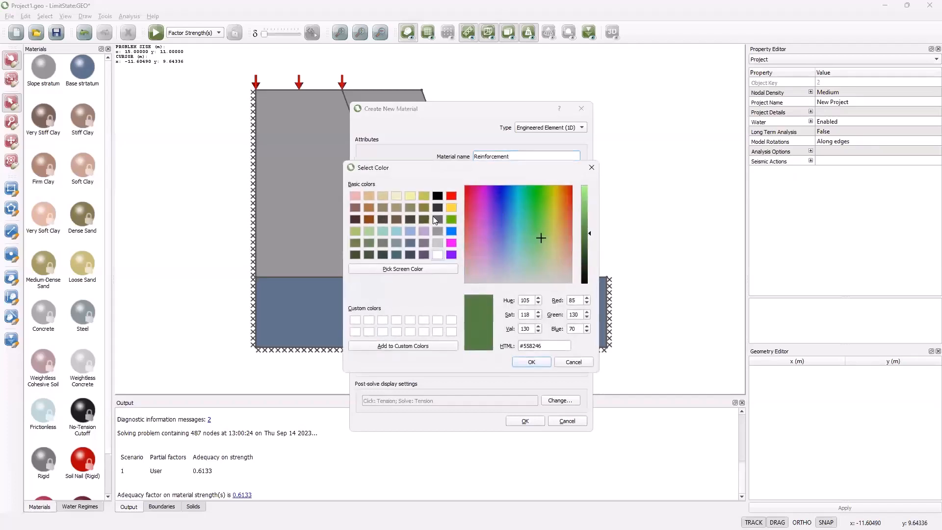
{"action": "left_click", "coordinate": [451, 196]}
{"action": "left_click", "coordinate": [531, 361]}
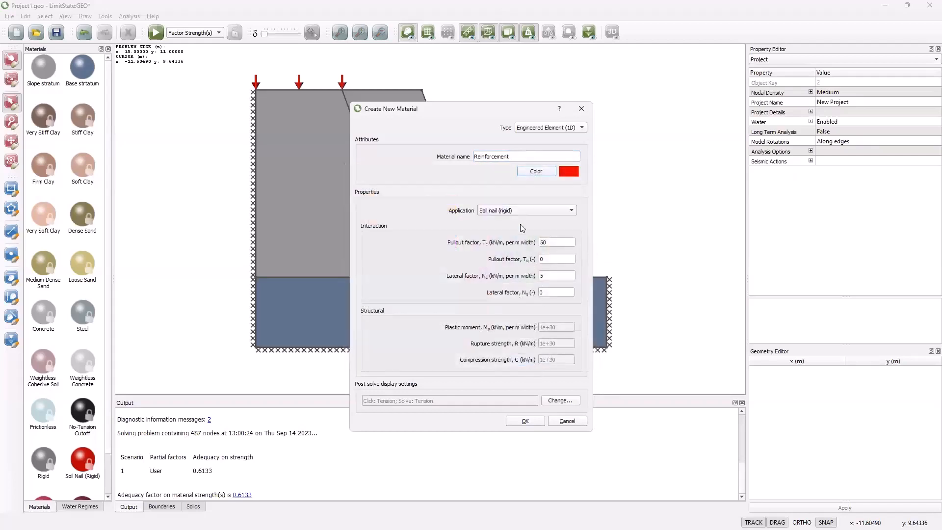
Step: Set the Reinforcement material's application to Geotextile with a rupture strength of 14.4 kN/m and create it
{"action": "left_click", "coordinate": [562, 210]}
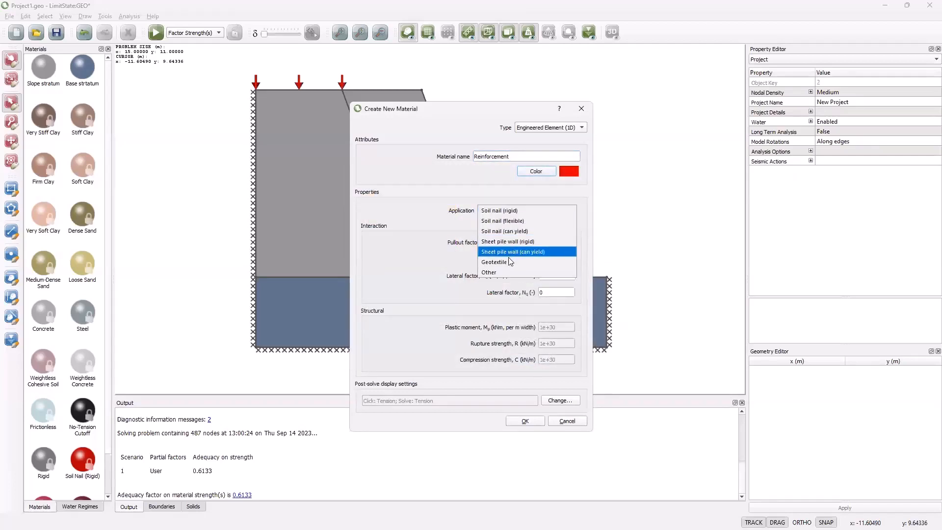
{"action": "left_click", "coordinate": [509, 262]}
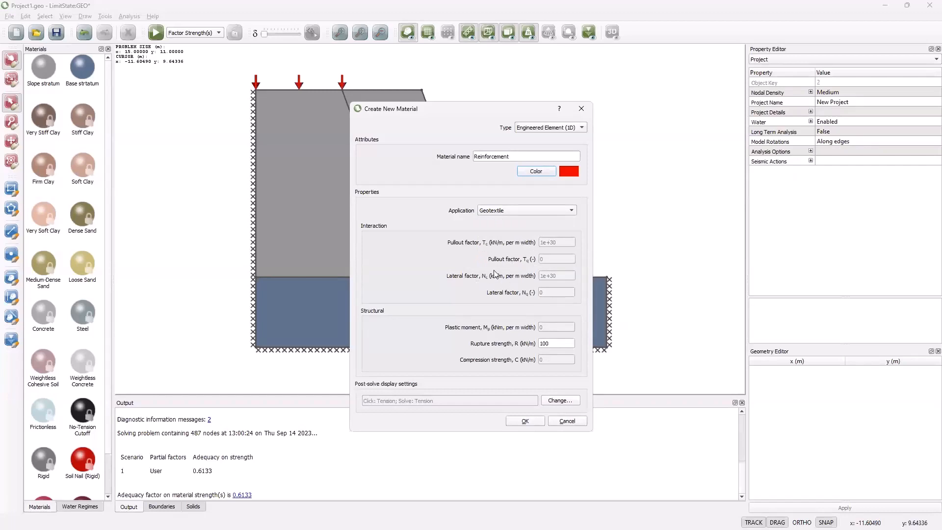
{"action": "double_click", "coordinate": [553, 345]}
{"action": "type", "text": "14.4"}
{"action": "left_click", "coordinate": [535, 421]}
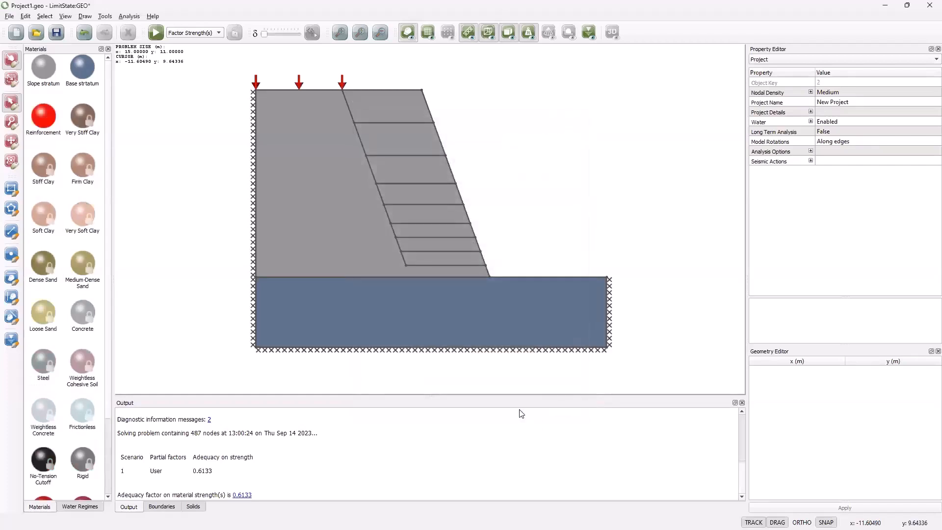
Step: Assign the Reinforcement material to the uppermost horizontal boundary inside the slope
{"action": "left_click", "coordinate": [50, 123]}
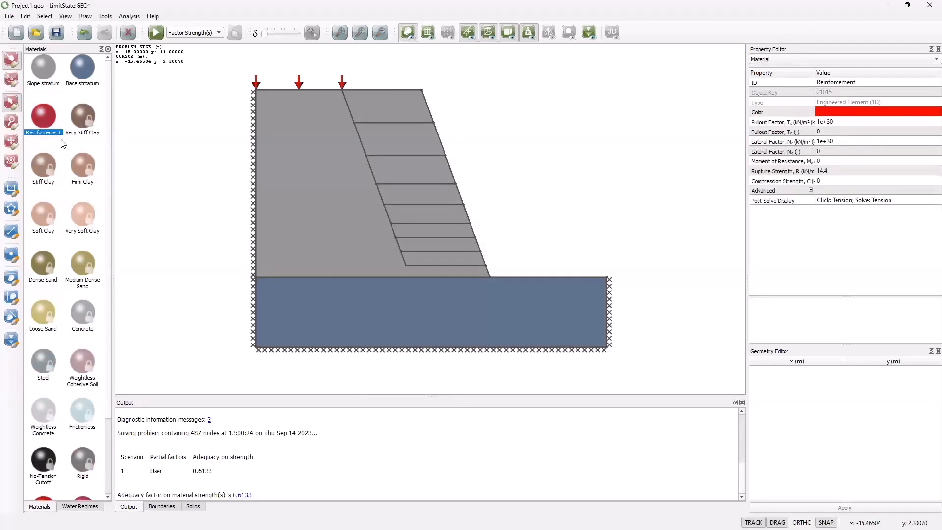
{"action": "left_click_drag", "start_coordinate": [39, 113], "coordinate": [370, 123]}
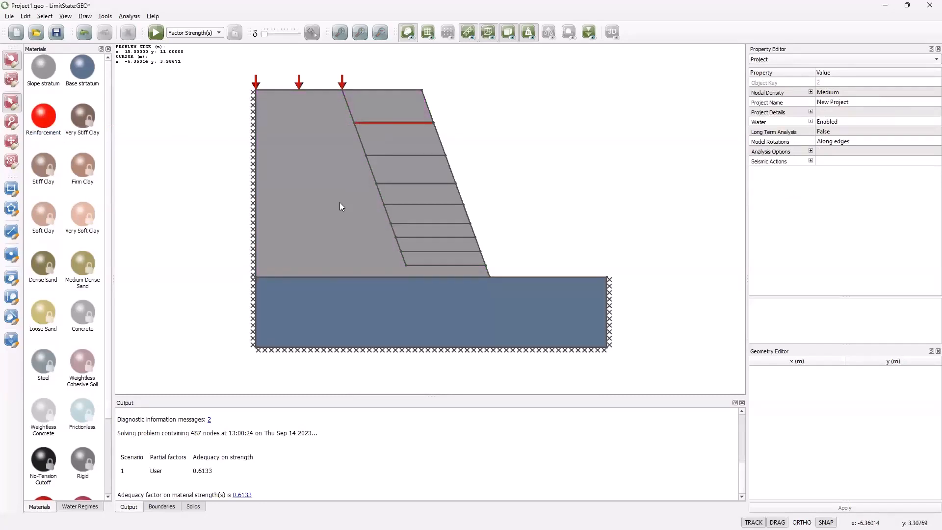
Step: Start a new Mohr Coulomb (Derived) material and name it soil/reinforcement interface
{"action": "left_click", "coordinate": [105, 16]}
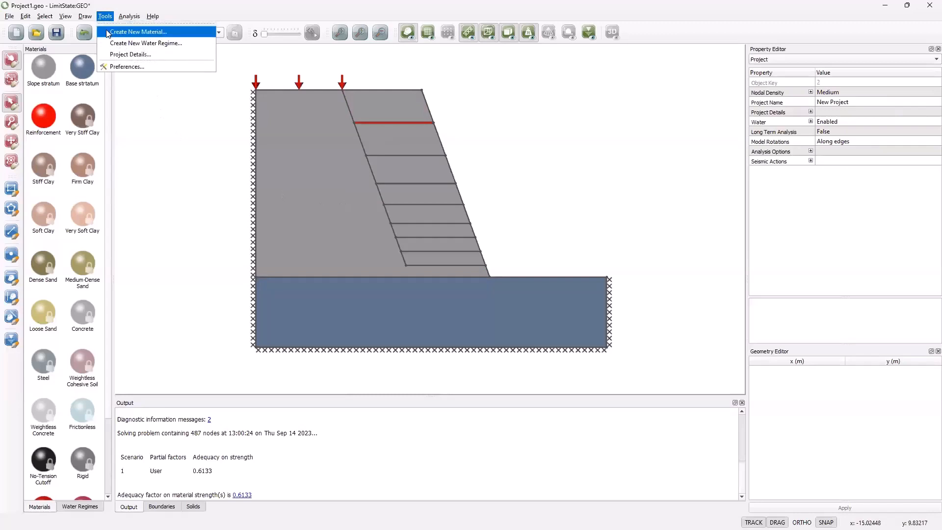
{"action": "left_click", "coordinate": [108, 33]}
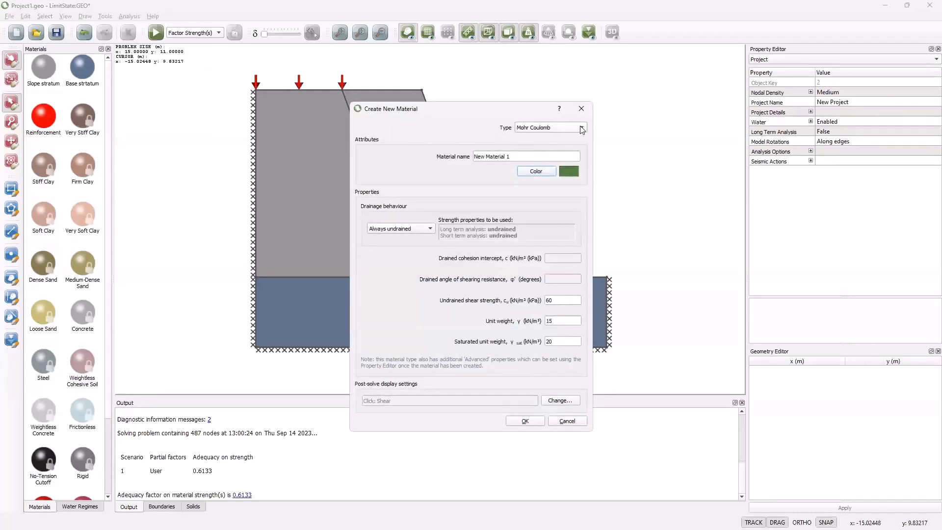
{"action": "left_click", "coordinate": [582, 128]}
{"action": "left_click", "coordinate": [573, 138]}
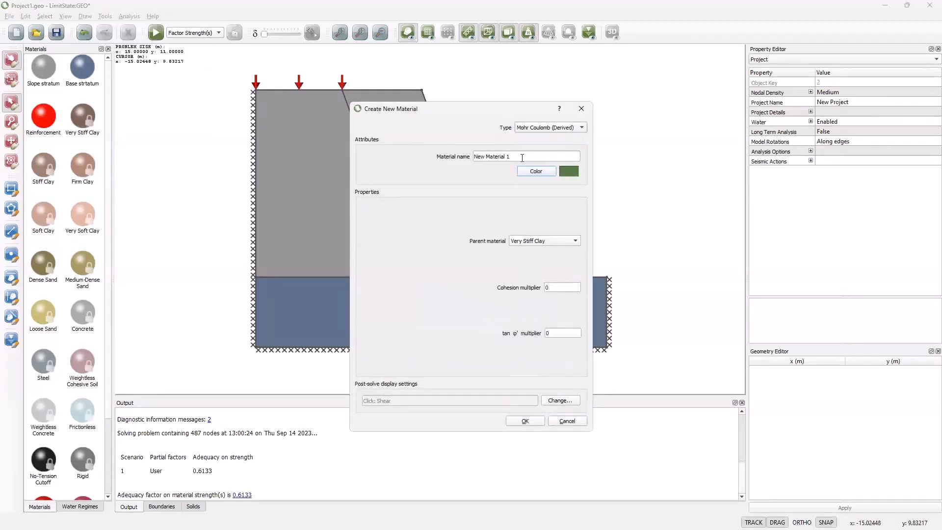
{"action": "left_click_drag", "start_coordinate": [476, 156], "coordinate": [519, 156]}
{"action": "type", "text": "soil/reinforcement"}
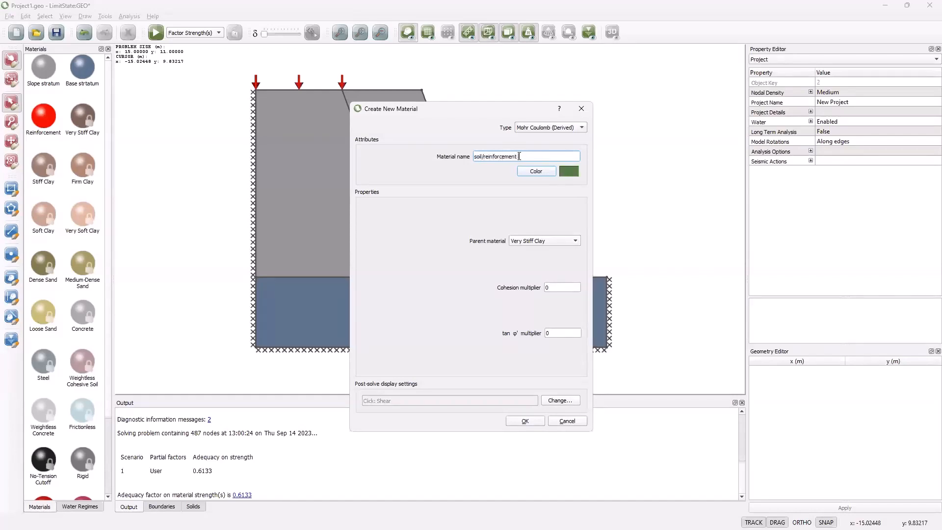
{"action": "type", "text": " interface"}
Step: Set the colour of the interface material to bright blue (#0080ff)
{"action": "left_click", "coordinate": [533, 172]}
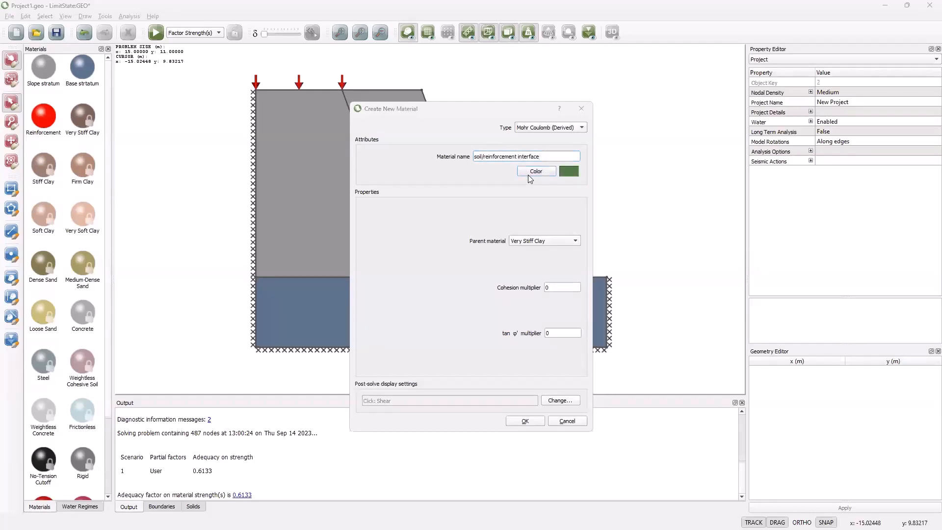
{"action": "left_click", "coordinate": [452, 233]}
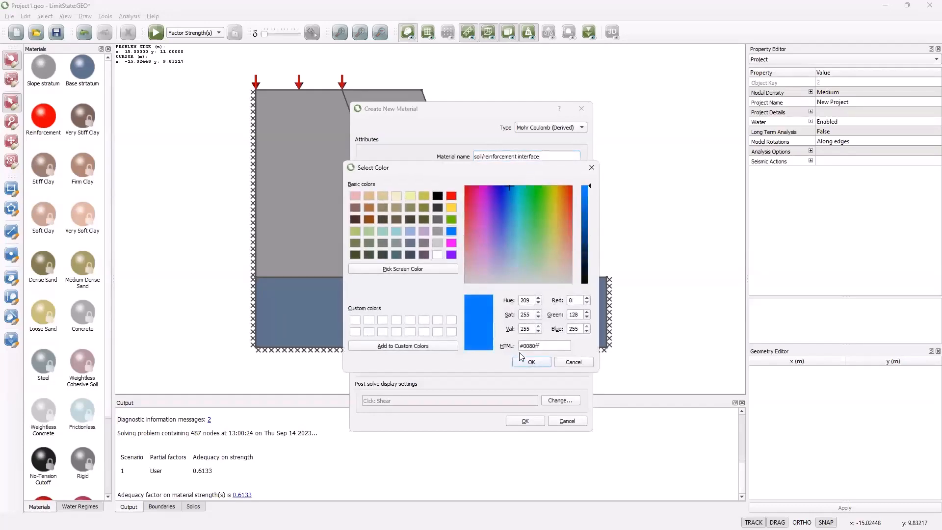
{"action": "left_click", "coordinate": [531, 361]}
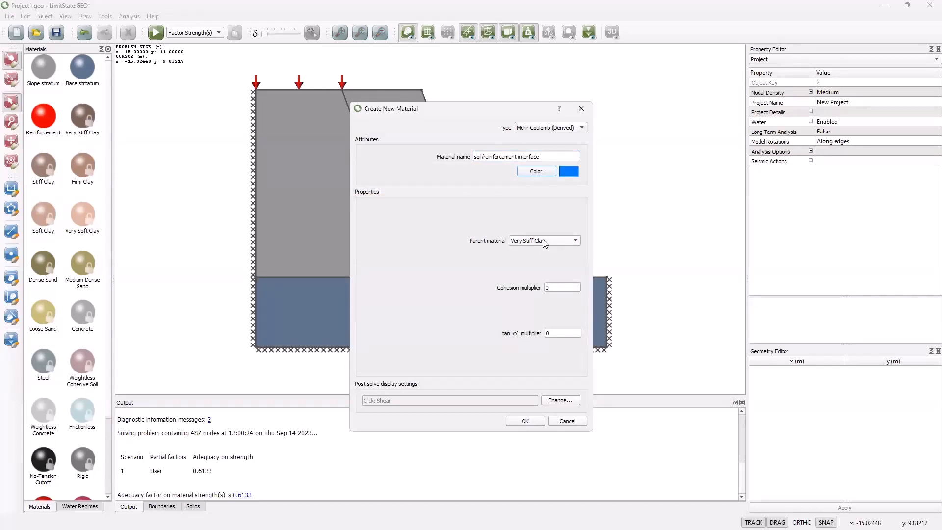
Step: Derive the interface material from Slope stratum, enter its cohesion and tan φ' multipliers, and create it
{"action": "left_click", "coordinate": [574, 240]}
{"action": "left_click", "coordinate": [530, 375]}
{"action": "left_click", "coordinate": [554, 287]}
{"action": "type", "text": "0.8"}
{"action": "left_click", "coordinate": [548, 333]}
{"action": "left_click", "coordinate": [525, 421]}
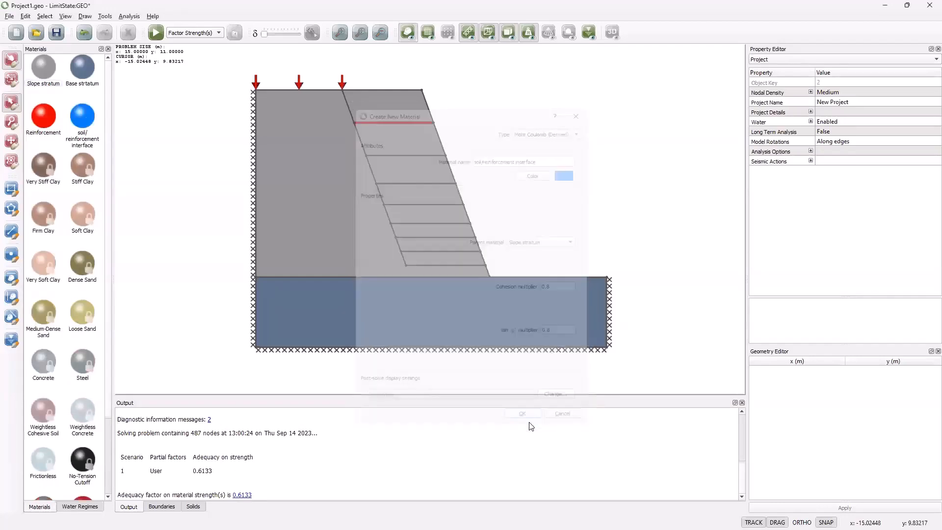
Step: Add the soil/reinforcement interface material to the uppermost reinforced boundary, keeping the existing Reinforcement material
{"action": "left_click_drag", "start_coordinate": [85, 119], "coordinate": [371, 123]}
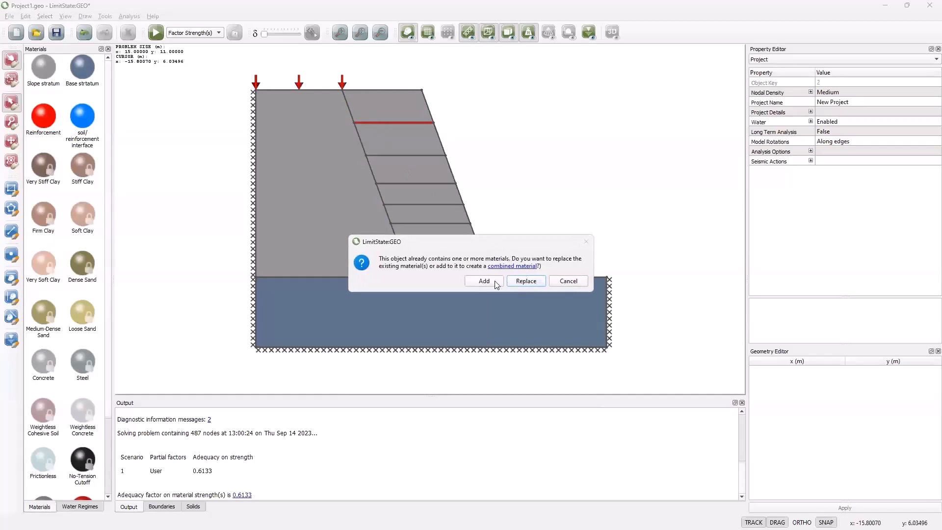
{"action": "left_click", "coordinate": [488, 281]}
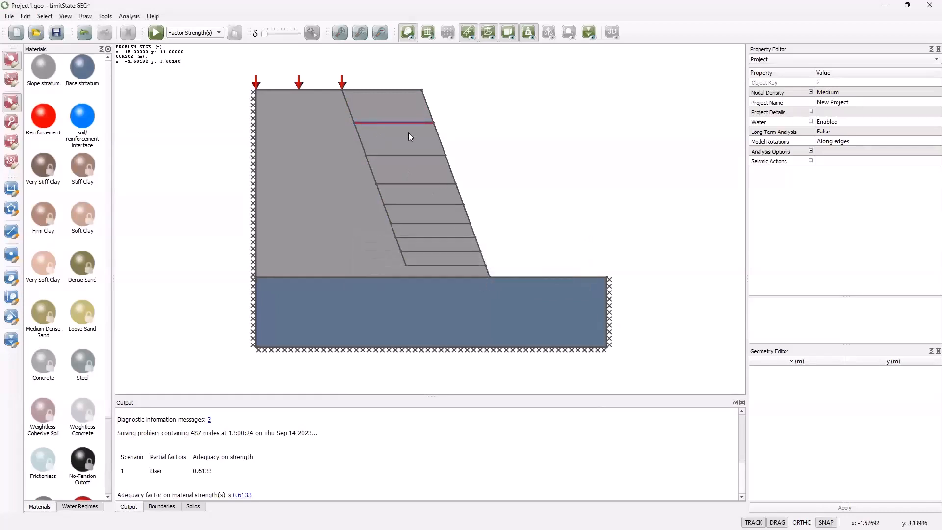
Step: Examine the materials assigned to the top, engineered element and bottom of the uppermost reinforced boundary, then clear the selection
{"action": "scroll", "coordinate": [395, 127], "scroll_direction": "up", "scroll_amount": 5}
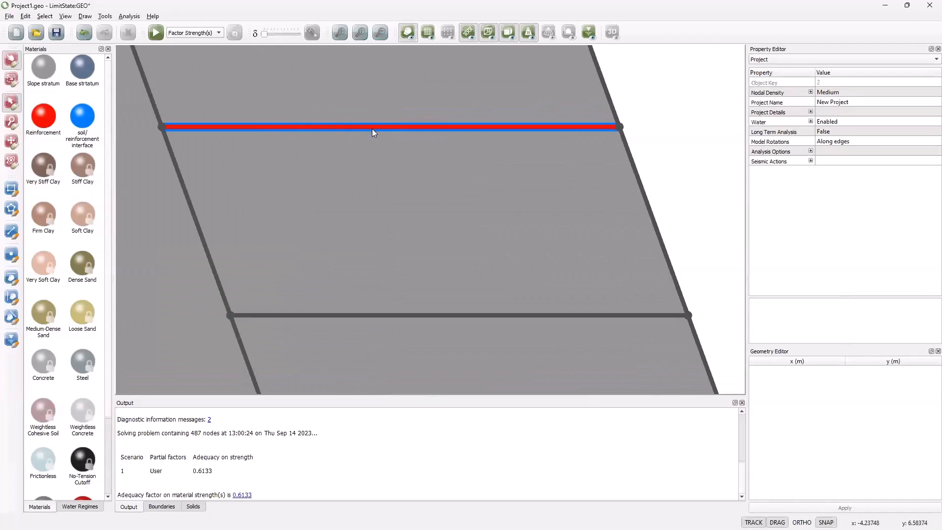
{"action": "left_click", "coordinate": [371, 126]}
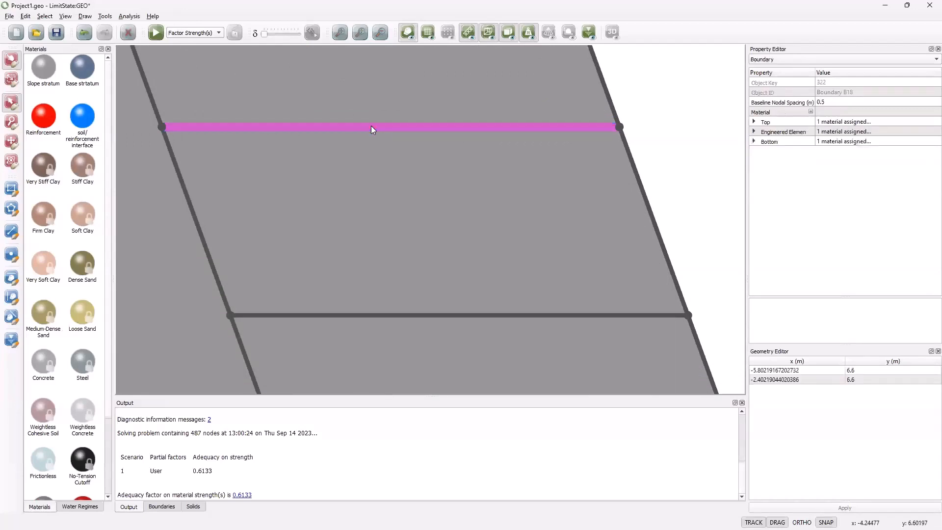
{"action": "left_click", "coordinate": [754, 132]}
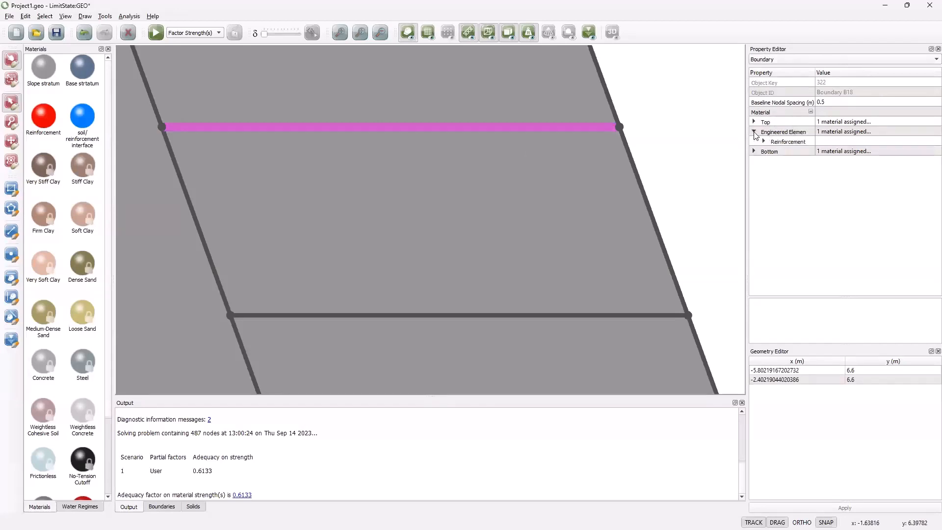
{"action": "left_click", "coordinate": [754, 122]}
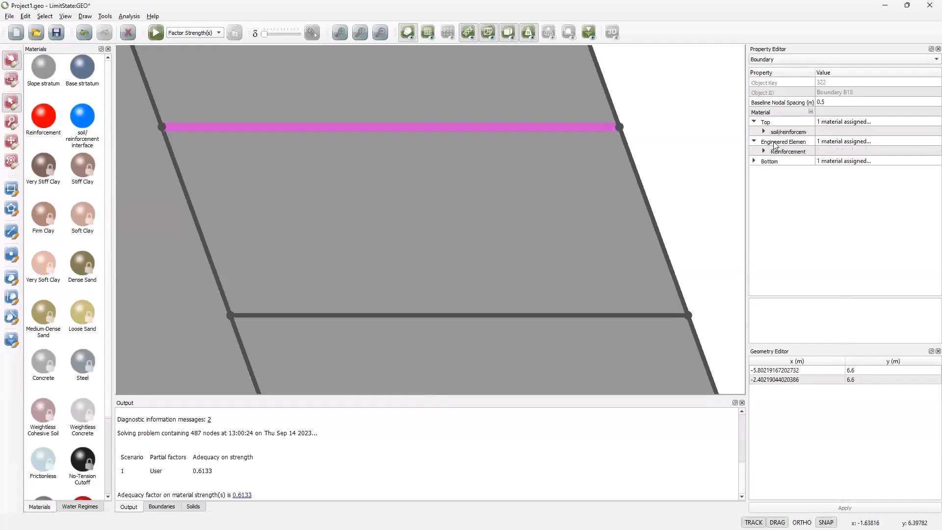
{"action": "left_click", "coordinate": [781, 133]}
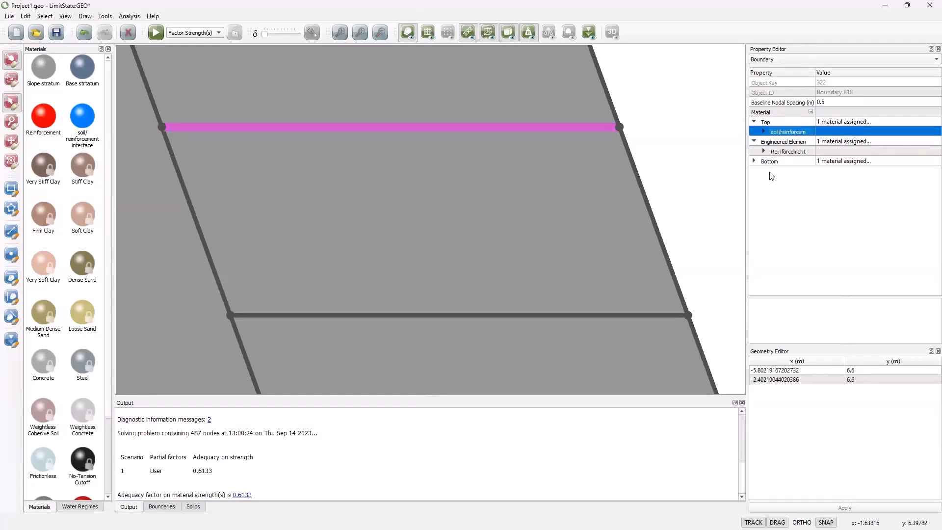
{"action": "left_click", "coordinate": [707, 177]}
{"action": "left_click", "coordinate": [492, 97]}
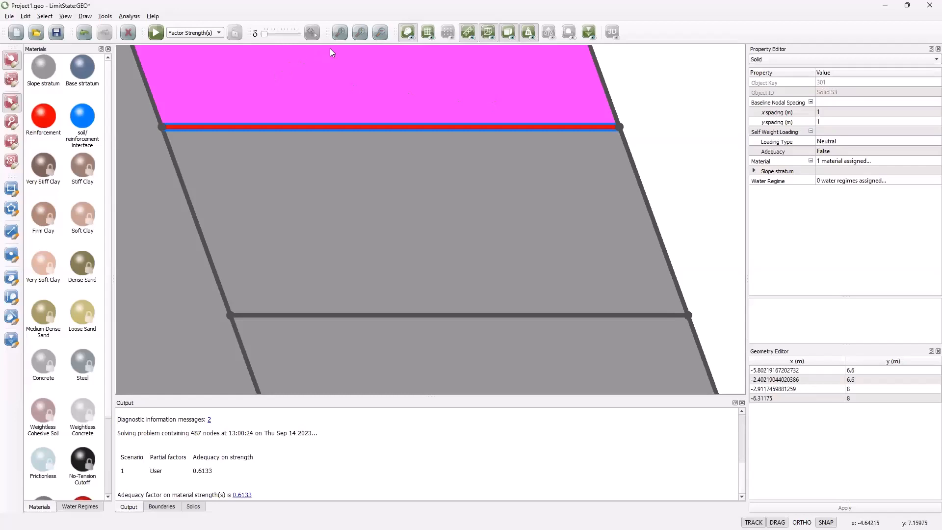
{"action": "left_click", "coordinate": [340, 32]}
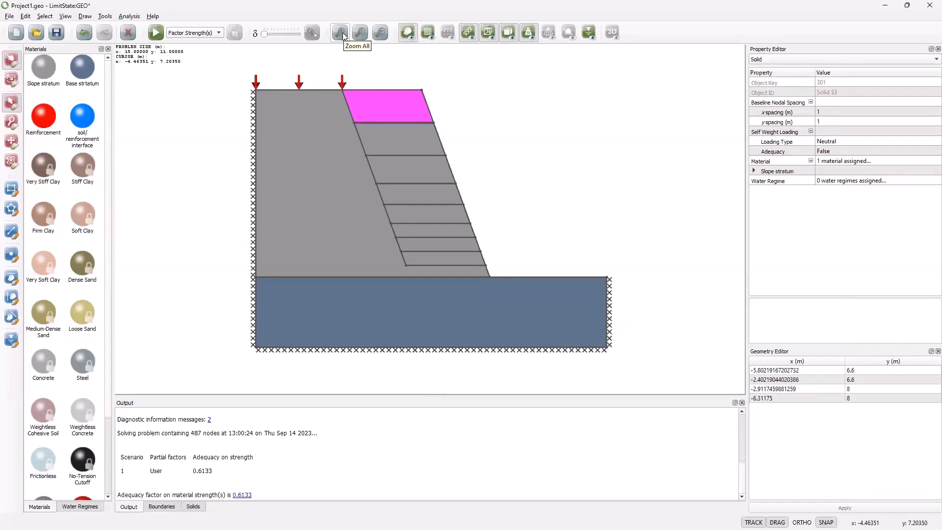
{"action": "left_click", "coordinate": [492, 86]}
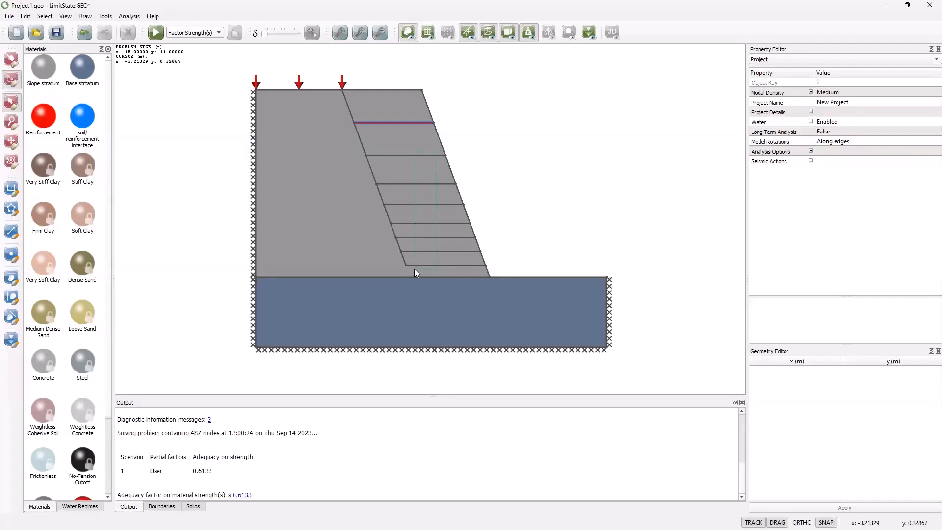
Step: Assign both Reinforcement and soil/reinforcement interface to the seven remaining horizontal boundaries inside the slope
{"action": "left_click_drag", "start_coordinate": [436, 150], "coordinate": [414, 269]}
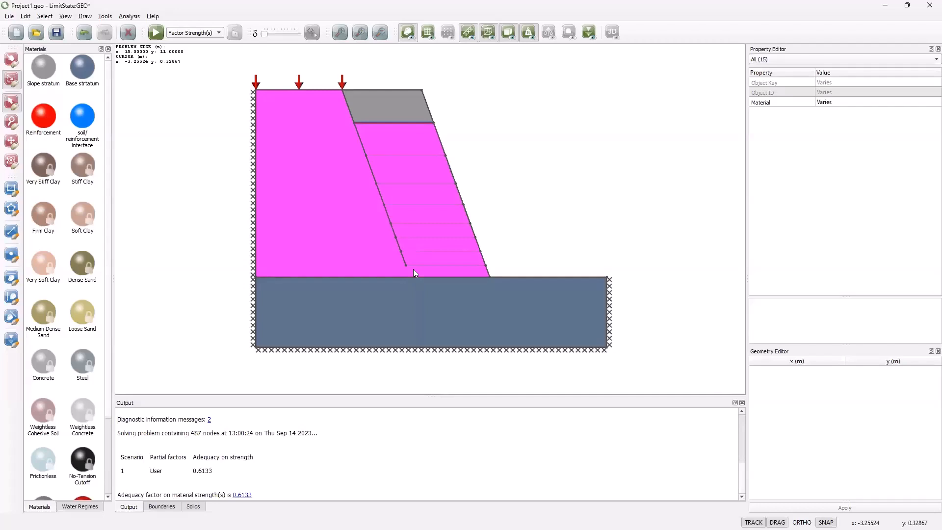
{"action": "left_click", "coordinate": [768, 60]}
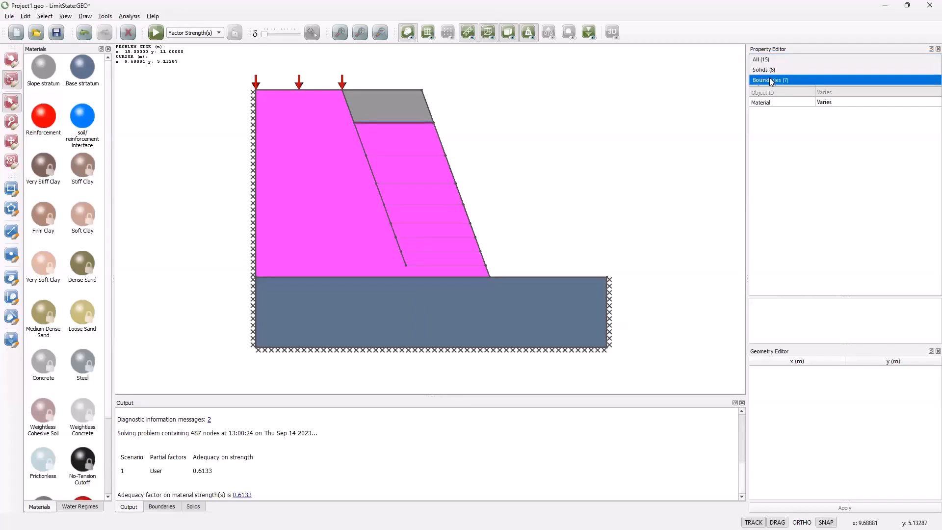
{"action": "left_click", "coordinate": [770, 80]}
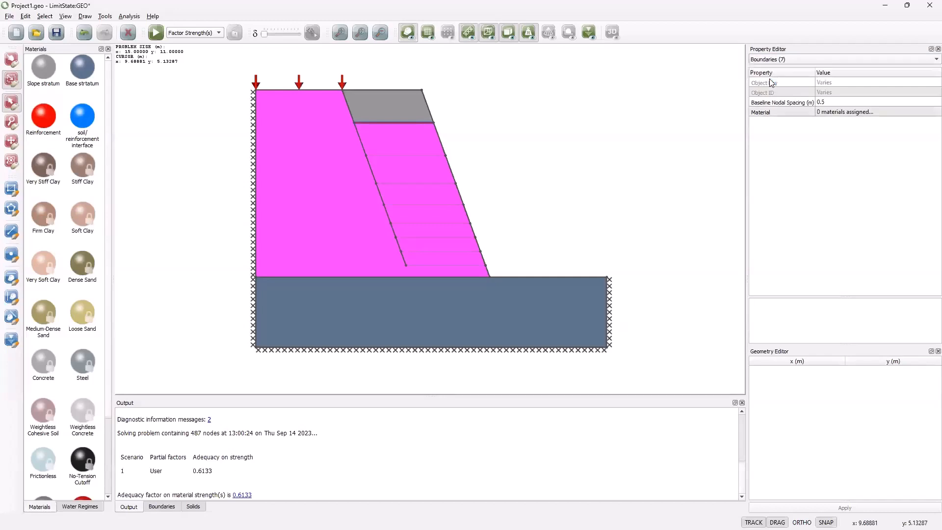
{"action": "left_click", "coordinate": [850, 115]}
{"action": "left_click", "coordinate": [915, 113]}
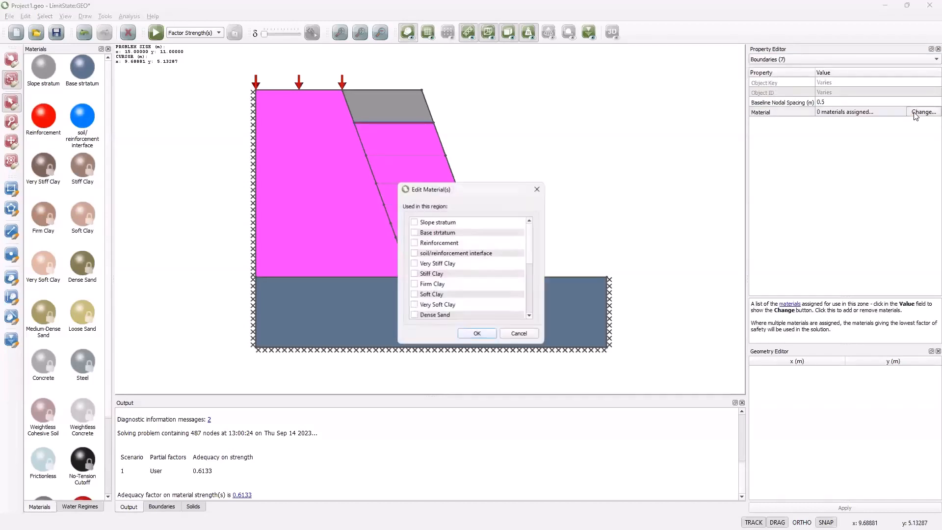
{"action": "left_click", "coordinate": [414, 243]}
{"action": "left_click", "coordinate": [415, 252]}
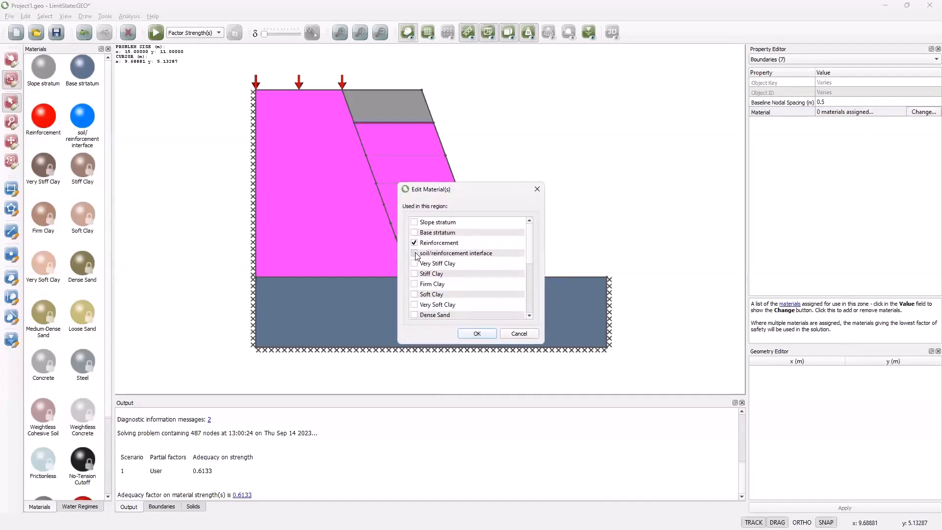
{"action": "left_click", "coordinate": [477, 334]}
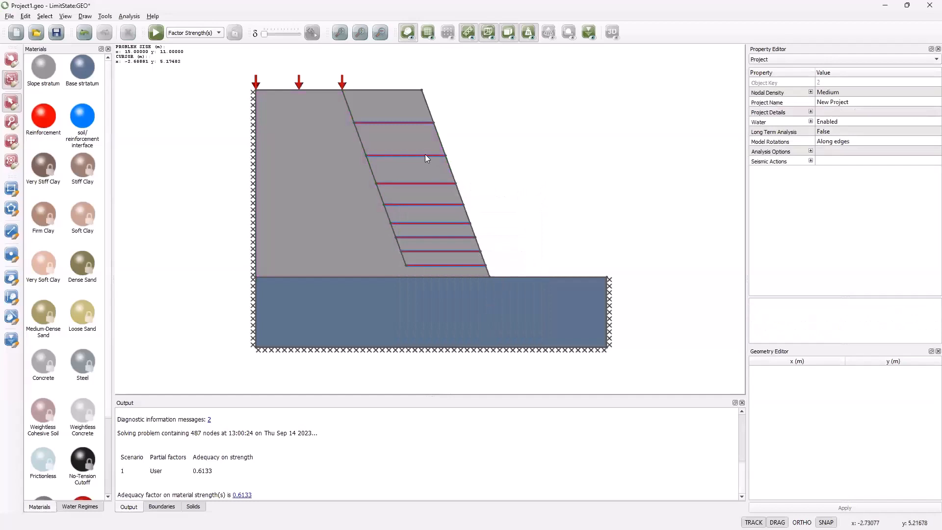
{"action": "scroll", "coordinate": [433, 252], "scroll_direction": "up", "scroll_amount": 2}
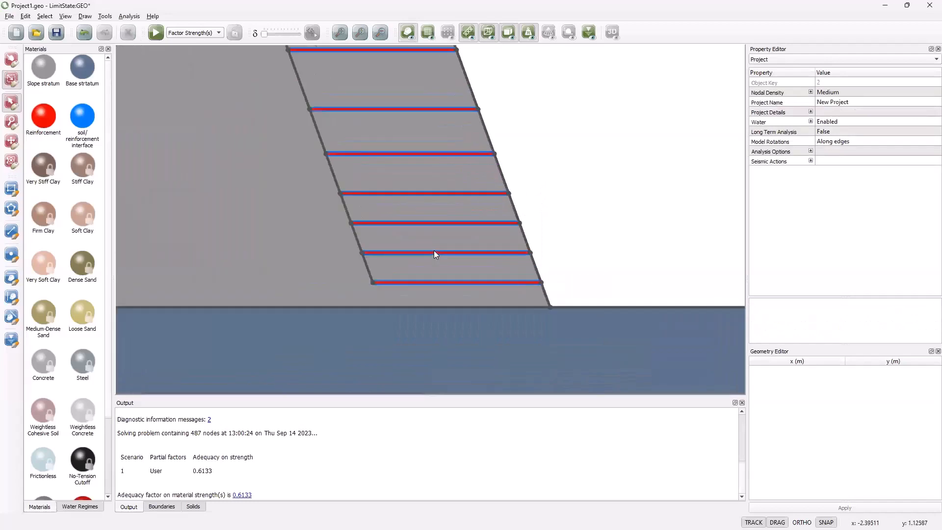
Step: Assign Slope stratum to the uppermost segment of the inclined boundary behind the reinforcement layers
{"action": "scroll", "coordinate": [434, 251], "scroll_direction": "down", "scroll_amount": 4}
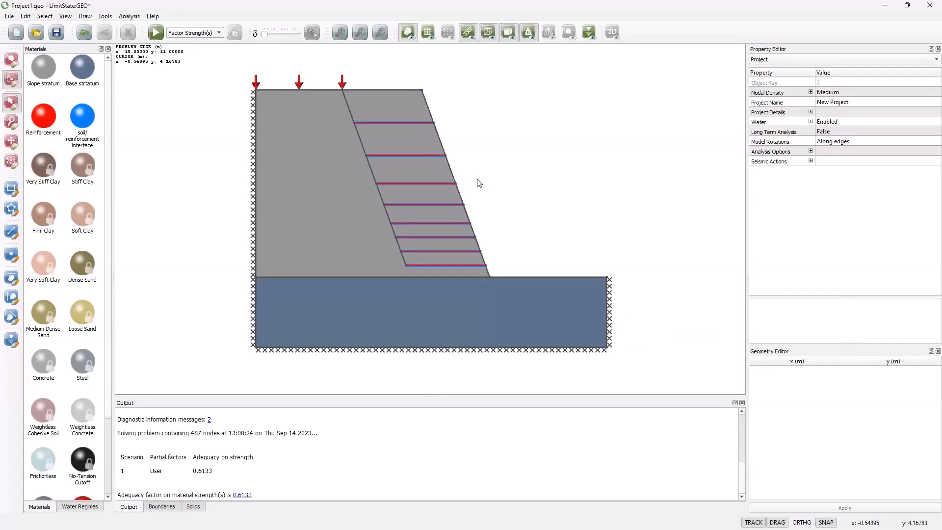
{"action": "left_click", "coordinate": [347, 105]}
{"action": "left_click", "coordinate": [441, 120]}
{"action": "left_click_drag", "start_coordinate": [39, 71], "coordinate": [346, 104]}
Step: Assign Slope stratum to the seven inclined boundary segments connecting the inner ends of the reinforcement layers
{"action": "left_click_drag", "start_coordinate": [337, 113], "coordinate": [417, 272]}
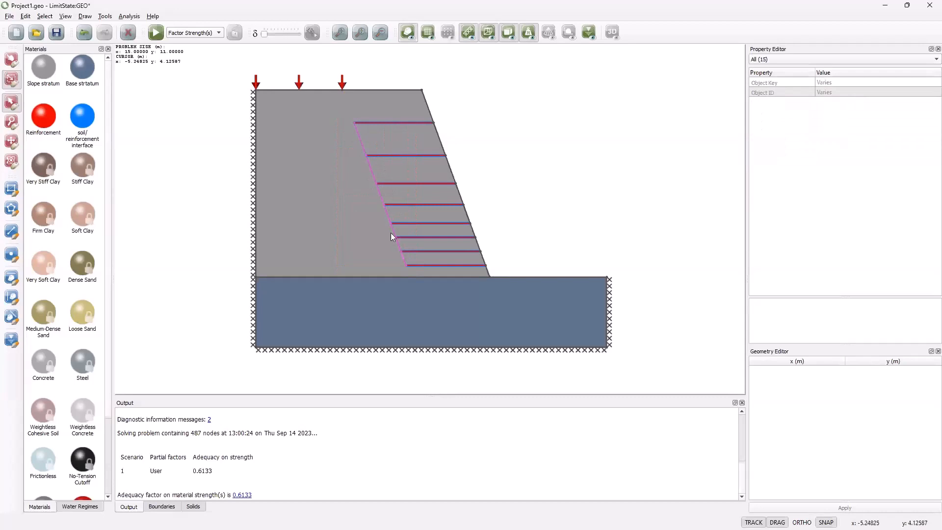
{"action": "left_click", "coordinate": [832, 66]}
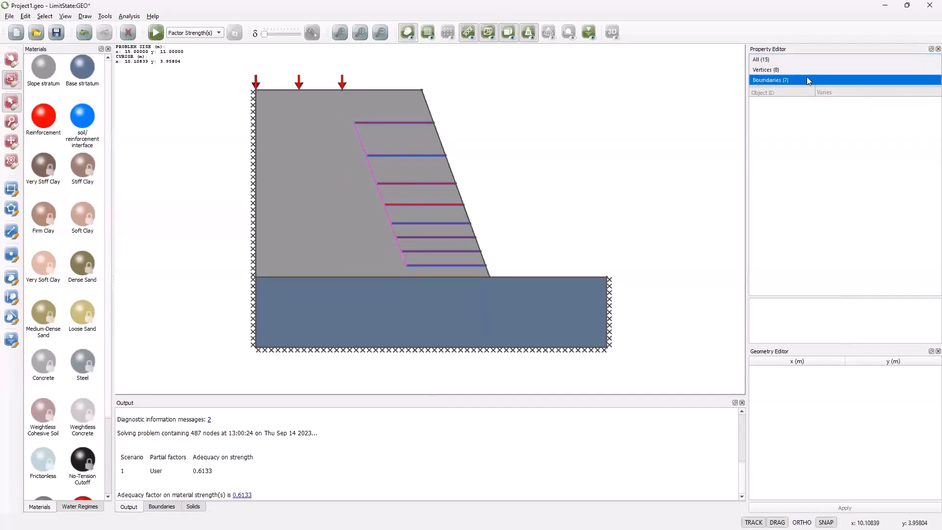
{"action": "left_click", "coordinate": [806, 77]}
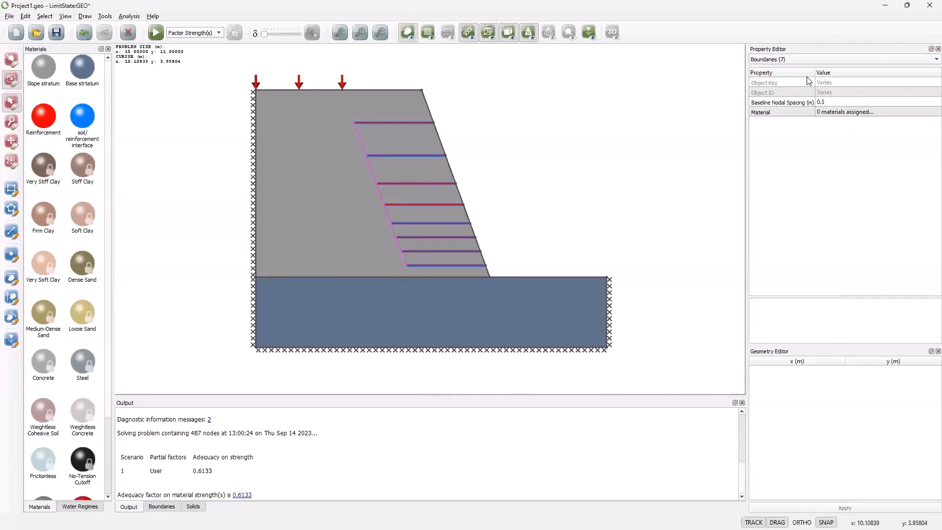
{"action": "left_click", "coordinate": [857, 112]}
{"action": "left_click", "coordinate": [918, 112]}
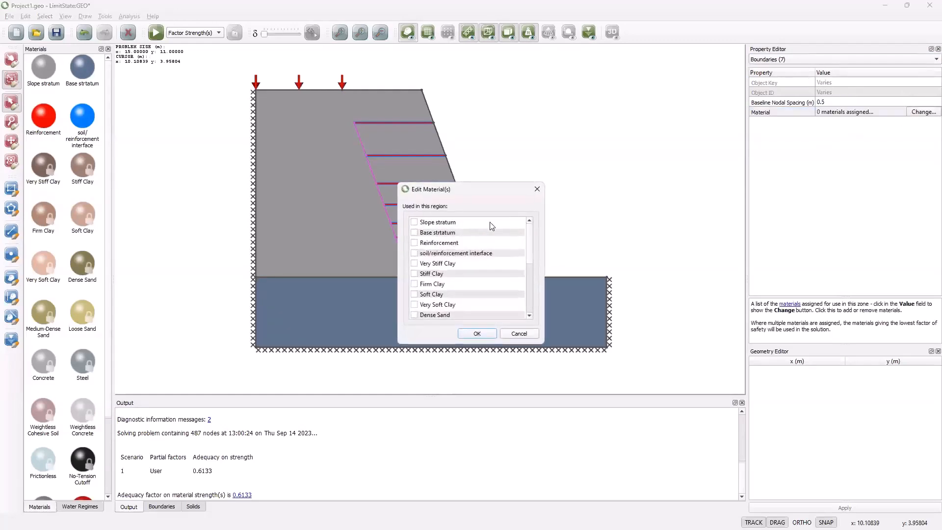
{"action": "left_click", "coordinate": [416, 223]}
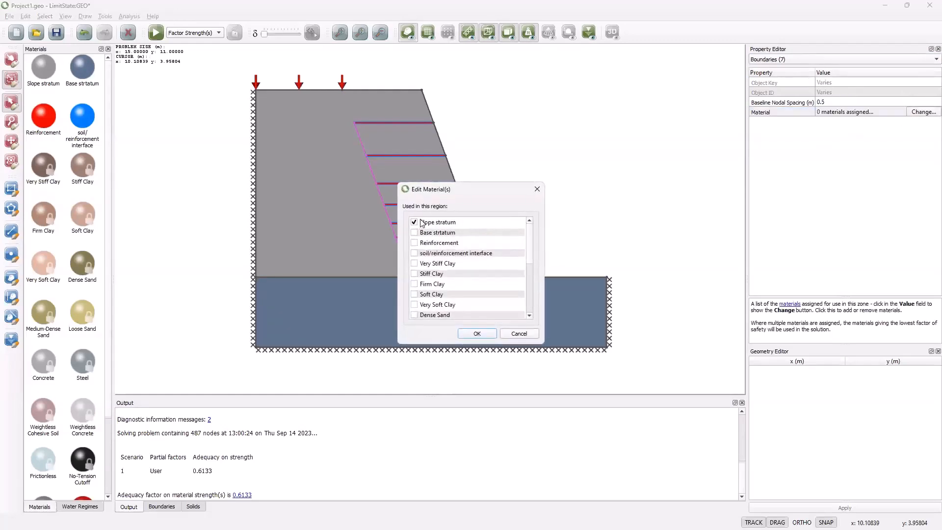
{"action": "left_click", "coordinate": [472, 334]}
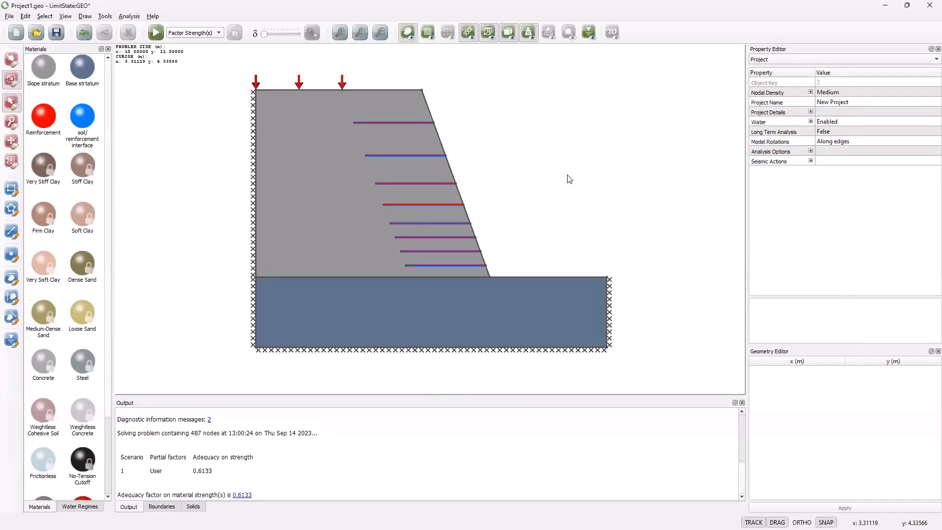
Step: Solve the reinforced slope with Factor Strength(s) and review the adequacy factor's characteristic, design and collapse values
{"action": "left_click", "coordinate": [160, 33]}
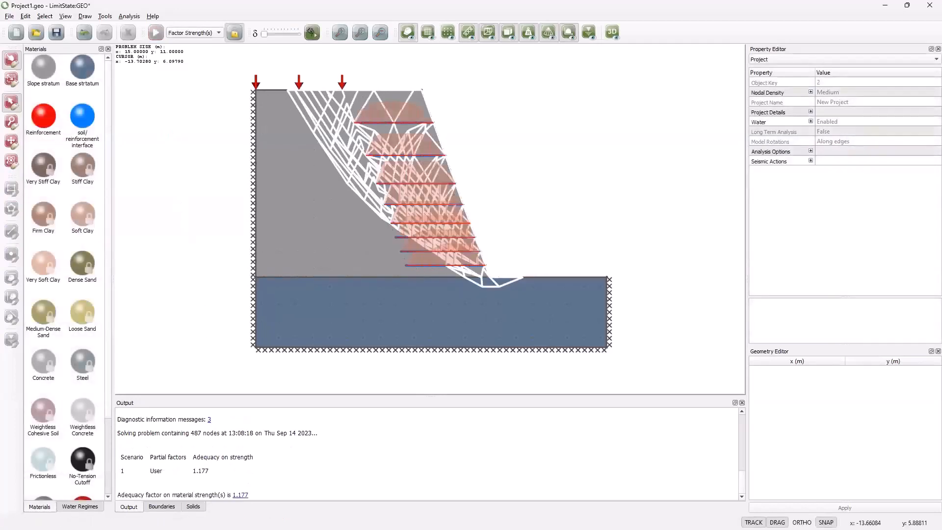
{"action": "left_click", "coordinate": [245, 496]}
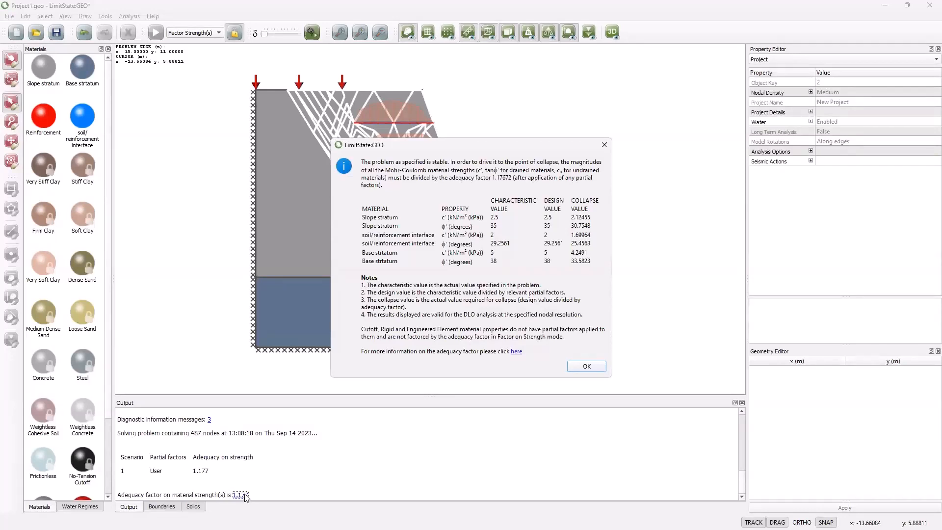
{"action": "left_click", "coordinate": [585, 367]}
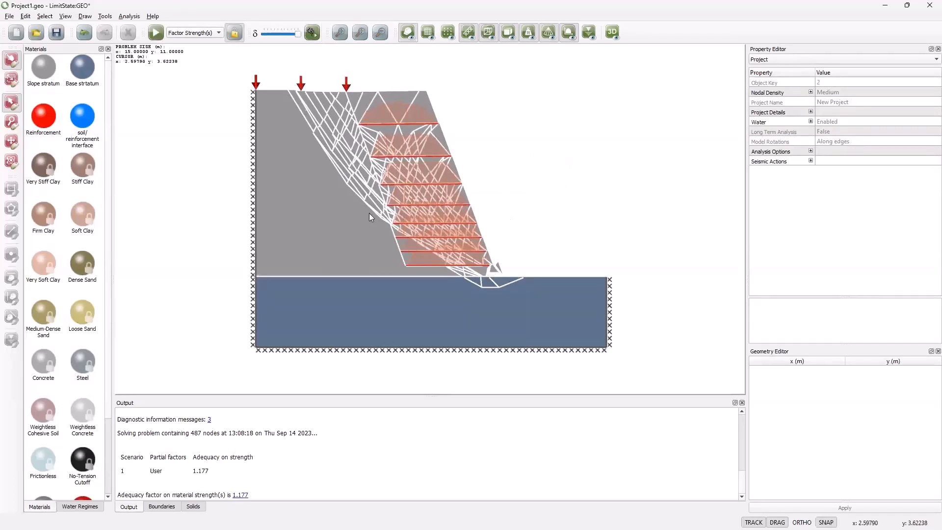
Step: Examine the axial force, shear force and moment along the reinforcement layers on the deformed failure mechanism
{"action": "mouse_move", "coordinate": [438, 227]}
{"action": "mouse_move", "coordinate": [406, 144]}
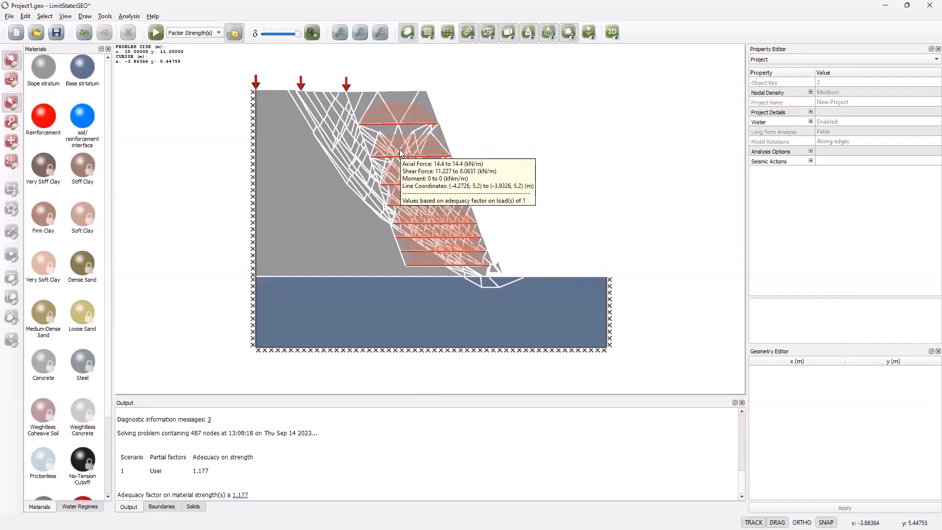
{"action": "mouse_move", "coordinate": [395, 114]}
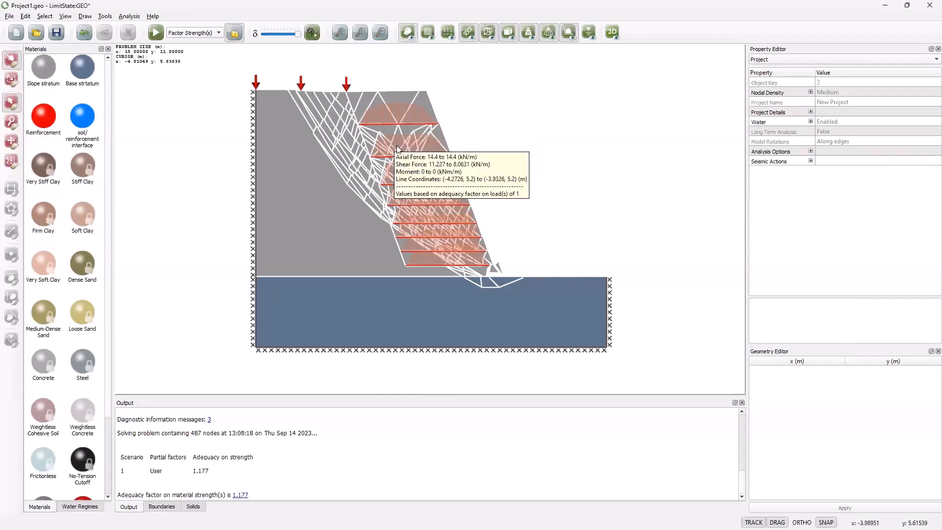
{"action": "mouse_move", "coordinate": [410, 198]}
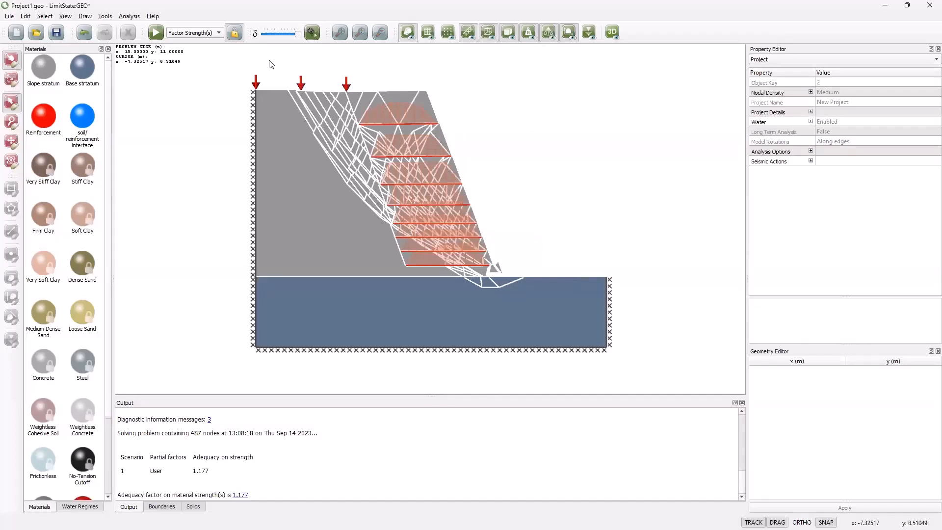
Step: Unlock the model, set the Reinforcement material's rupture strength to 30 kN/m, and re-solve with the failure mechanism animated
{"action": "left_click", "coordinate": [234, 34]}
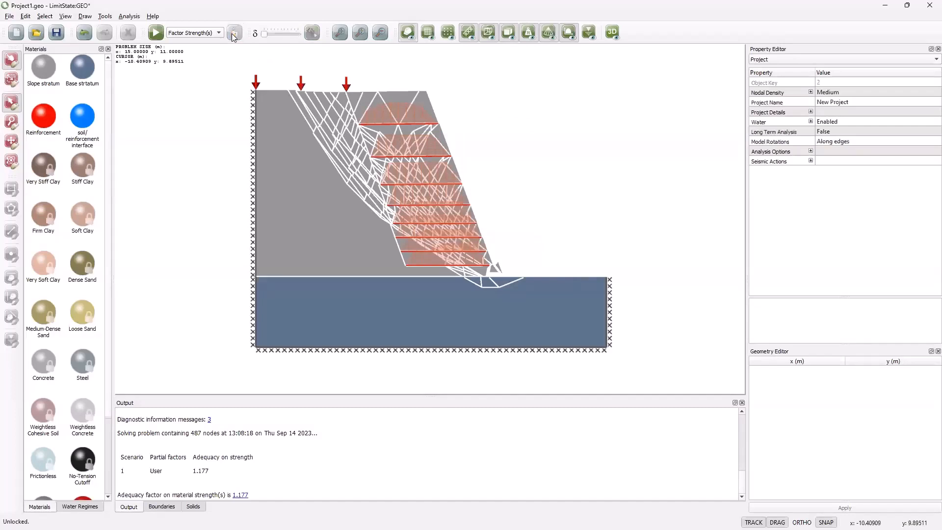
{"action": "left_click", "coordinate": [38, 113]}
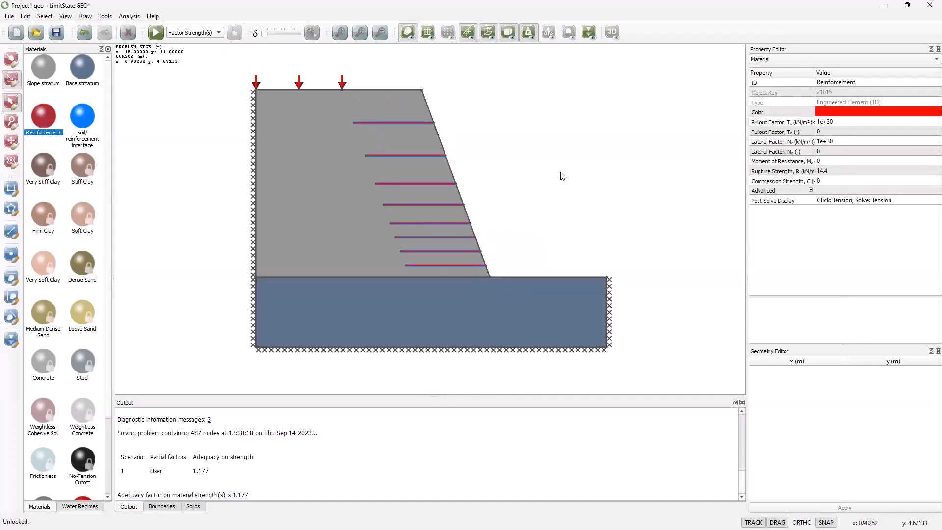
{"action": "left_click", "coordinate": [822, 171]}
{"action": "type", "text": "30"}
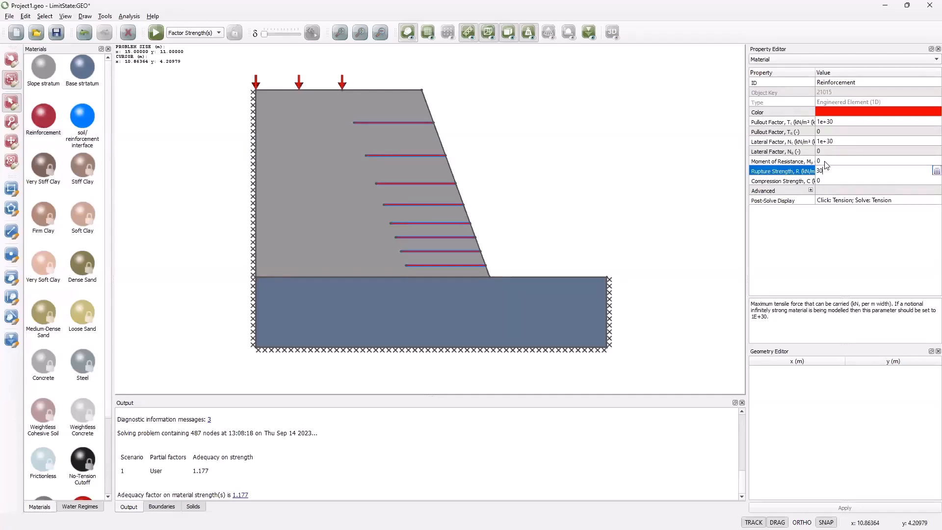
{"action": "left_click", "coordinate": [446, 133]}
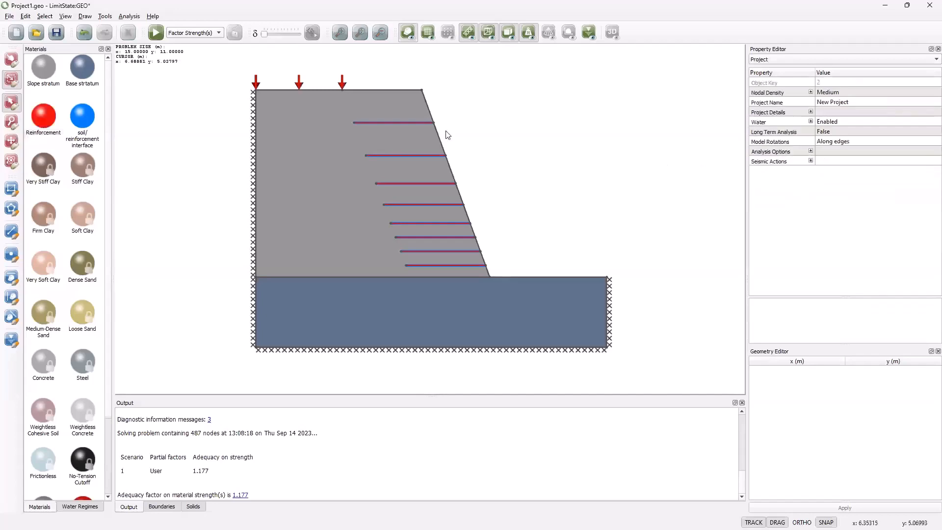
{"action": "left_click", "coordinate": [155, 33]}
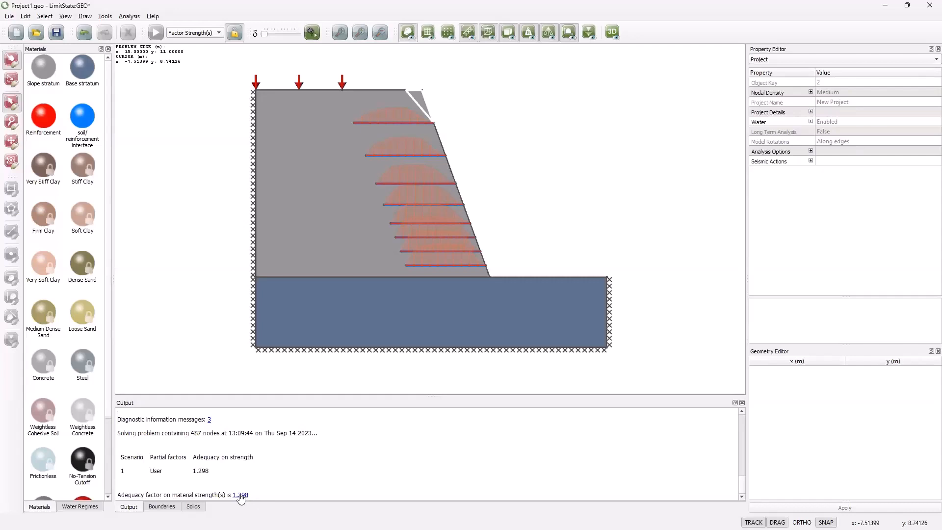
{"action": "left_click", "coordinate": [307, 33]}
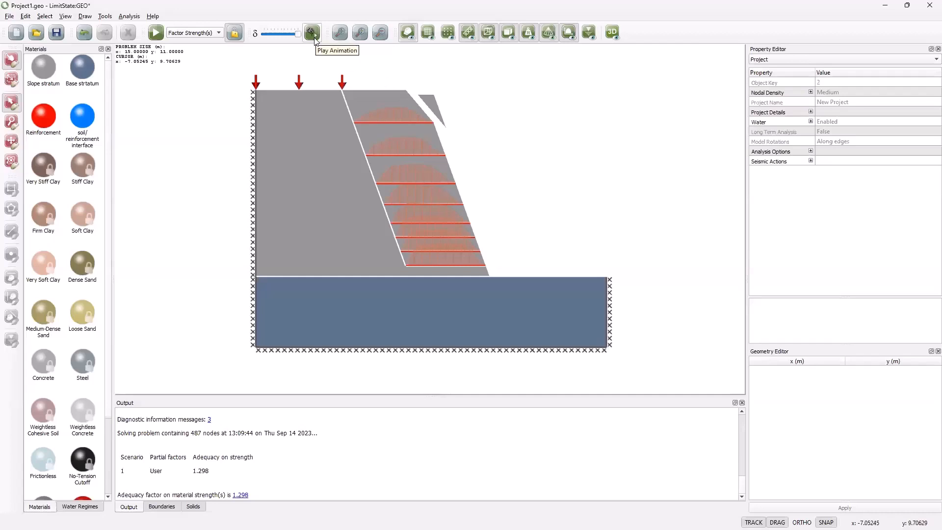
Step: Unlock the model, undo the last rupture strength change, and check the Reinforcement material's properties
{"action": "left_click", "coordinate": [236, 35]}
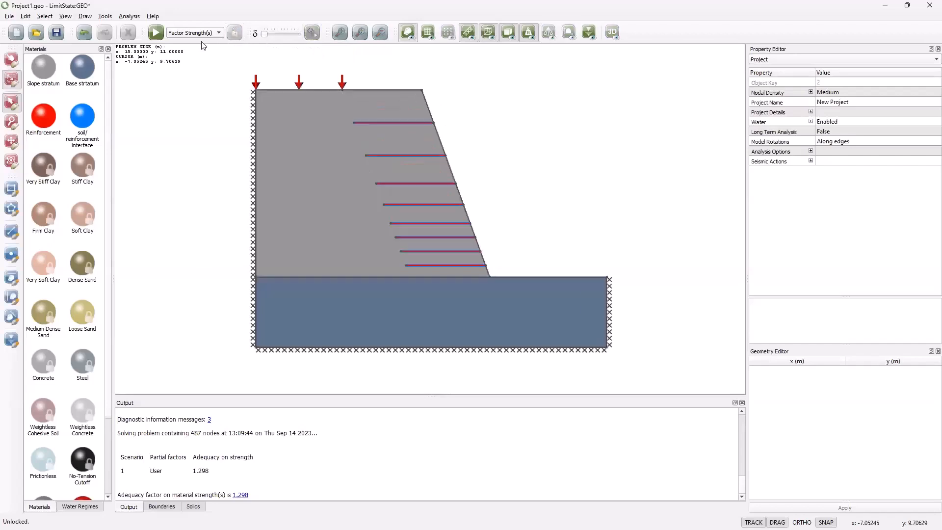
{"action": "left_click", "coordinate": [83, 34]}
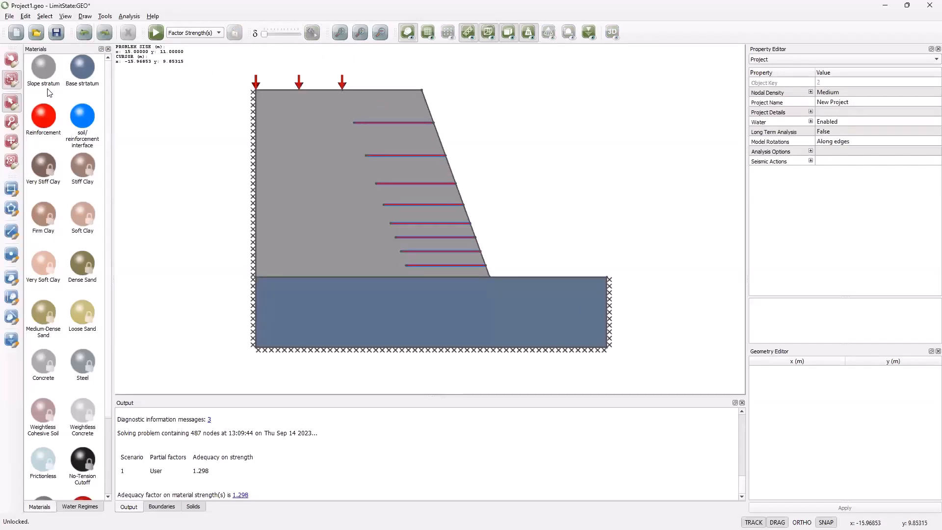
{"action": "left_click", "coordinate": [38, 122]}
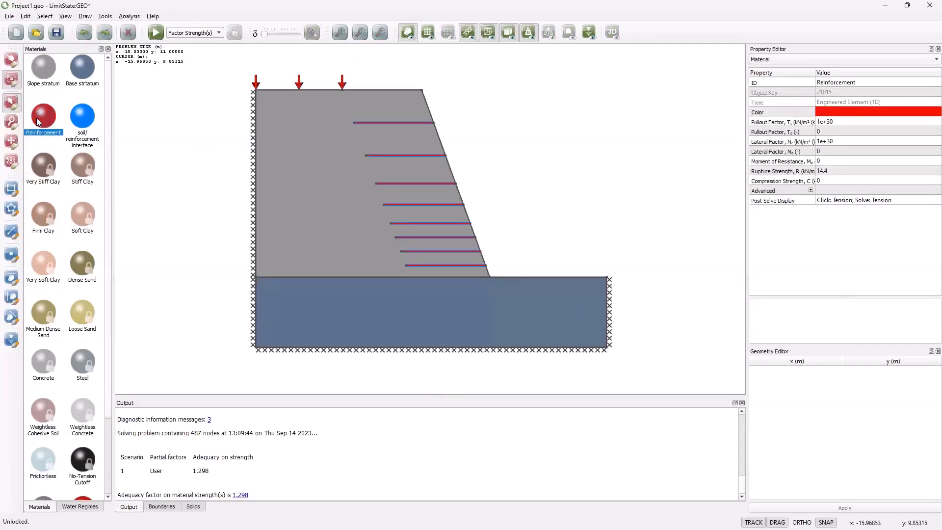
{"action": "left_click", "coordinate": [608, 157]}
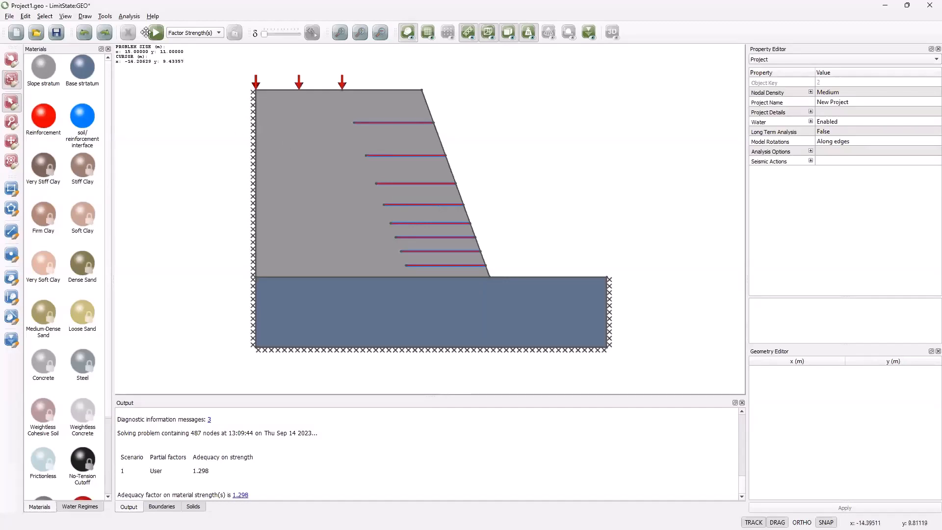
Step: Apply the EC7 DA1/2 partial factor set to the single scenario and solve the reinforced slope
{"action": "left_click", "coordinate": [133, 16]}
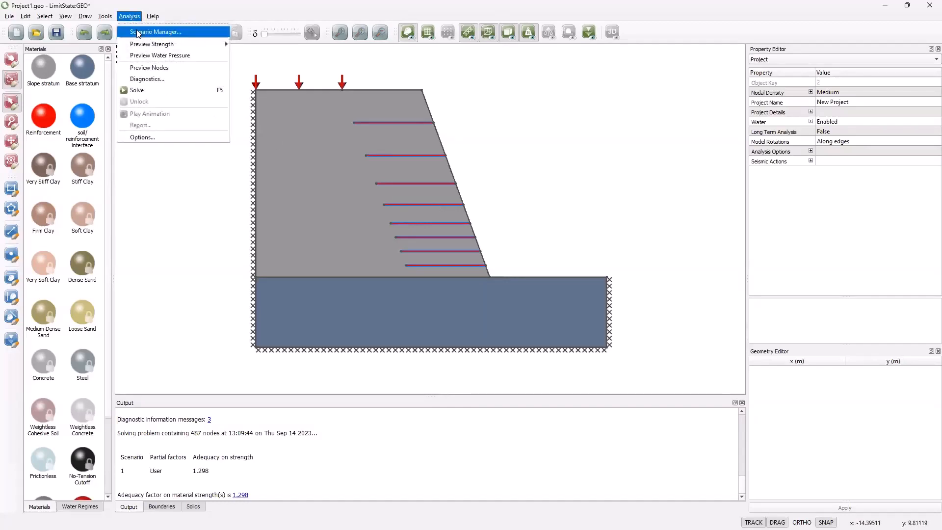
{"action": "left_click", "coordinate": [135, 28]}
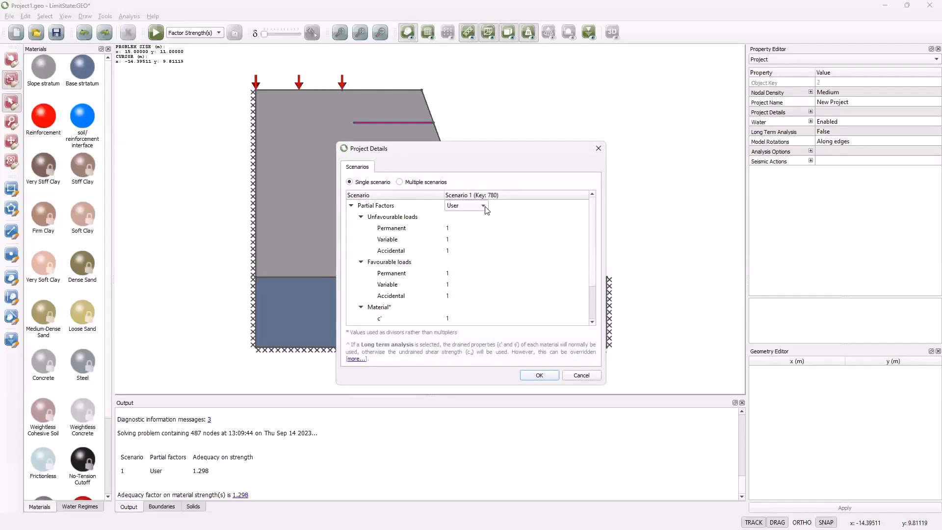
{"action": "left_click", "coordinate": [483, 206]}
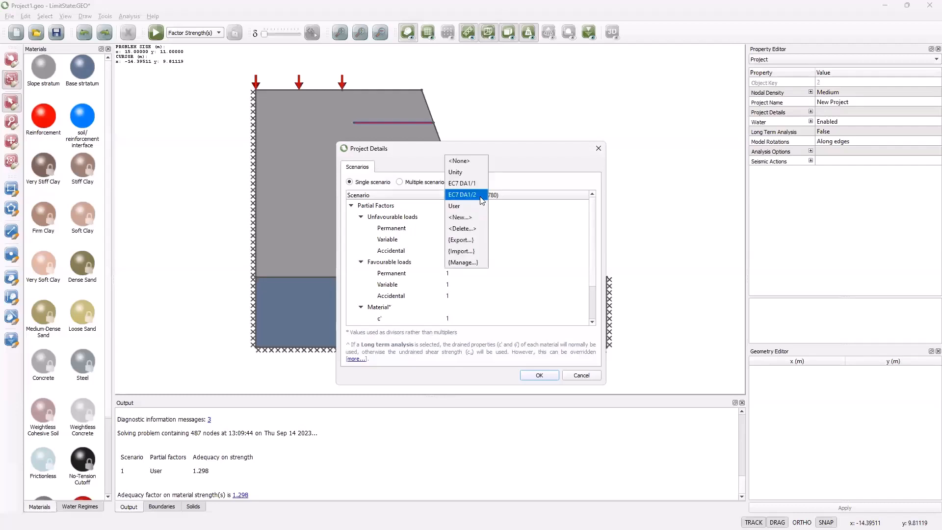
{"action": "left_click", "coordinate": [481, 196]}
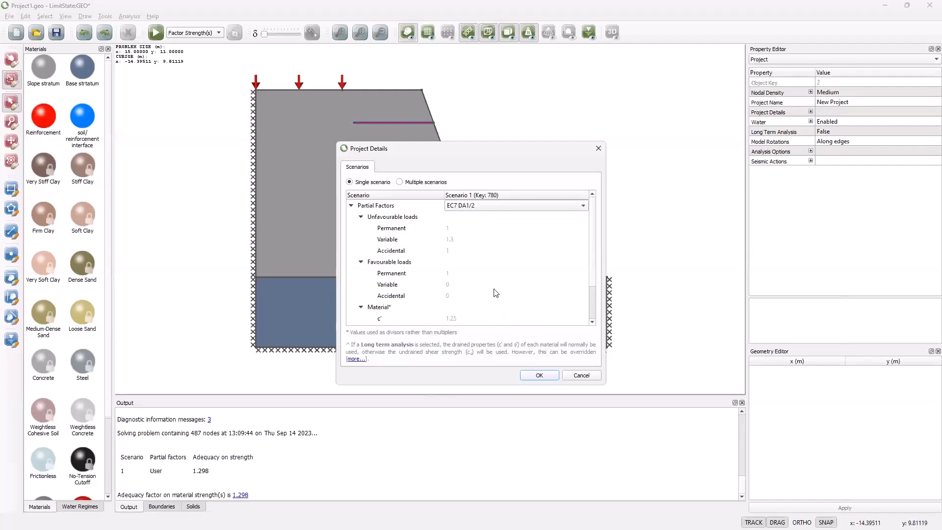
{"action": "scroll", "coordinate": [496, 293], "scroll_direction": "down", "scroll_amount": 1}
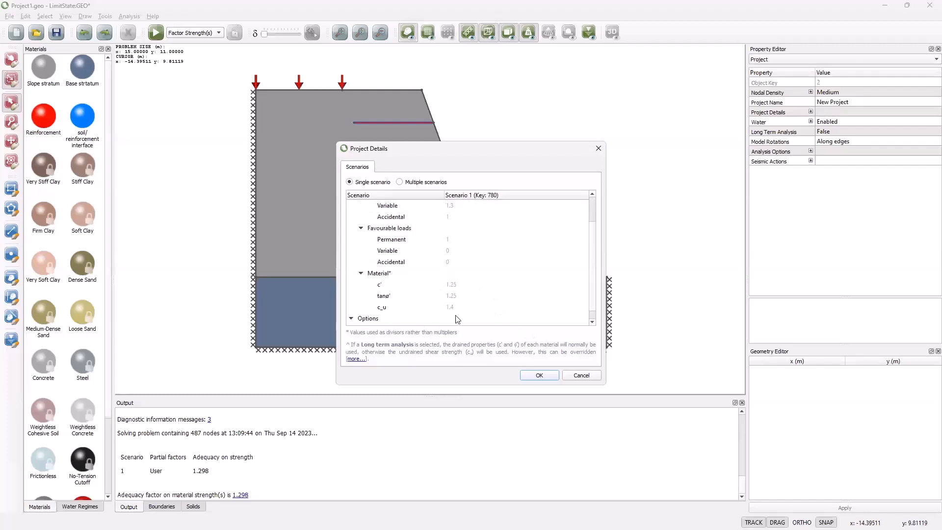
{"action": "left_click", "coordinate": [538, 375]}
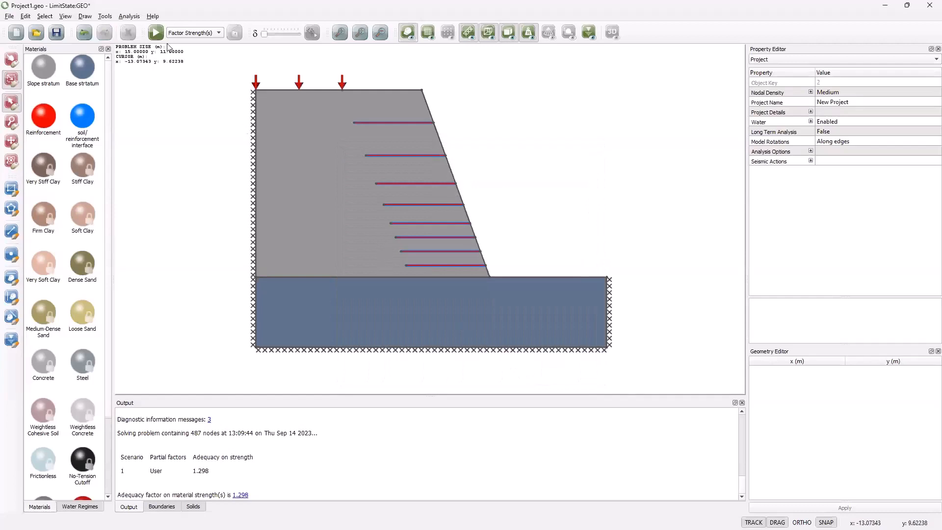
{"action": "left_click", "coordinate": [155, 33]}
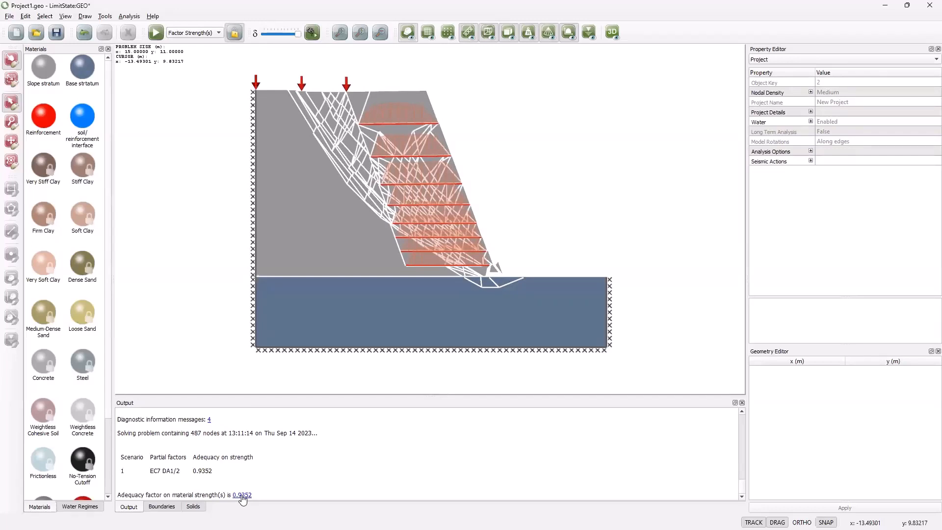
Step: Unlock the model and set the single scenario's partial factors back to User
{"action": "left_click", "coordinate": [235, 33]}
{"action": "left_click", "coordinate": [129, 33]}
{"action": "left_click", "coordinate": [129, 16]}
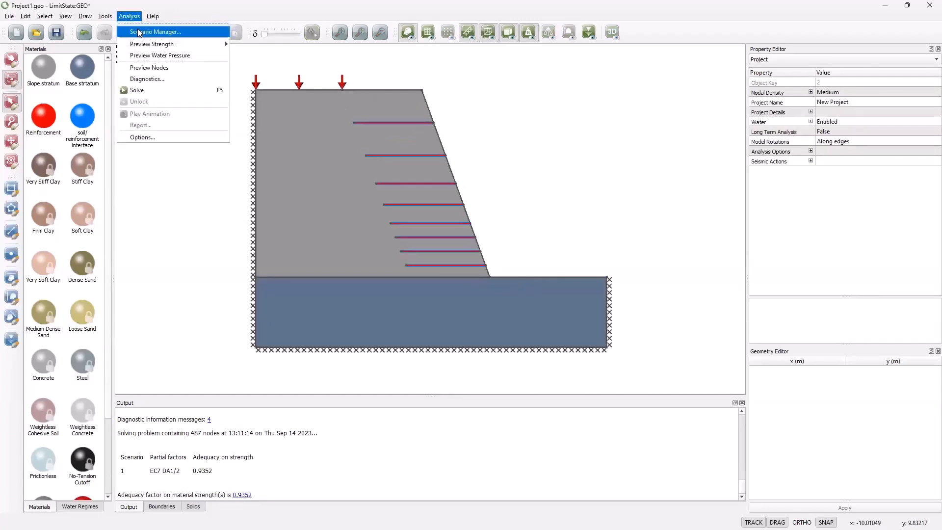
{"action": "left_click", "coordinate": [147, 31]}
{"action": "left_click", "coordinate": [483, 206]}
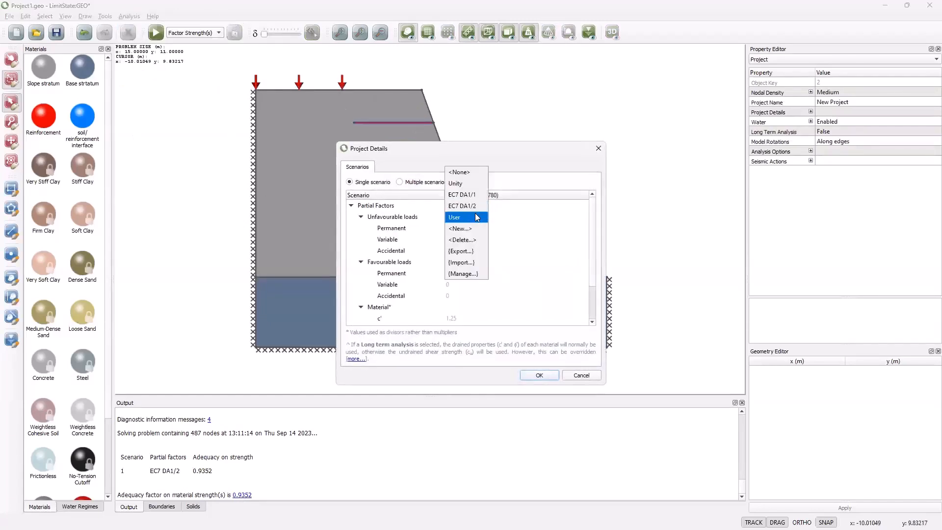
{"action": "left_click", "coordinate": [475, 217]}
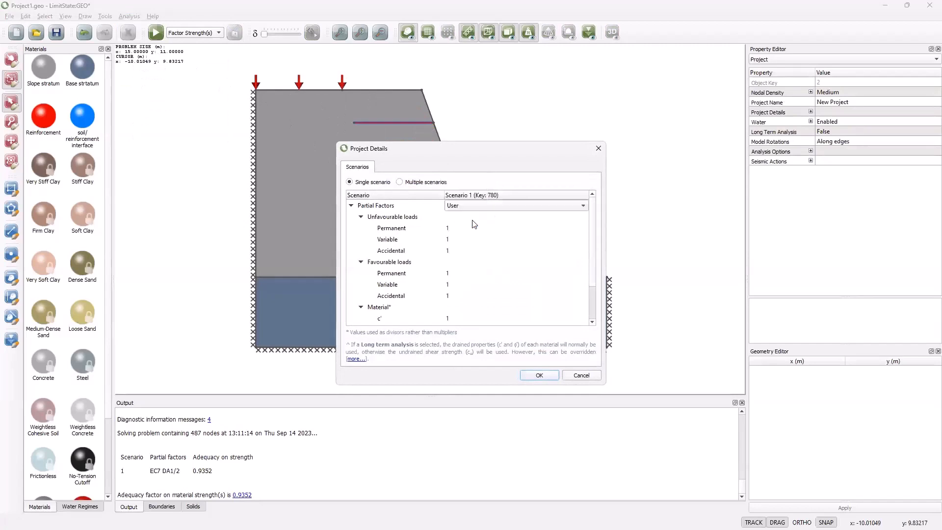
{"action": "left_click", "coordinate": [537, 376]}
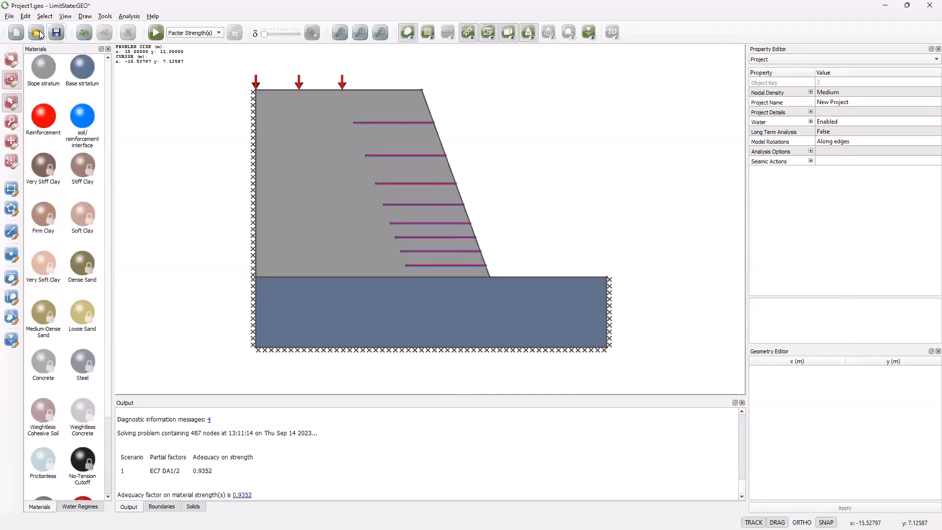
Step: Select the third reinforcement layer from the top and inspect the x-coordinates of its two endpoints
{"action": "left_click", "coordinate": [15, 60]}
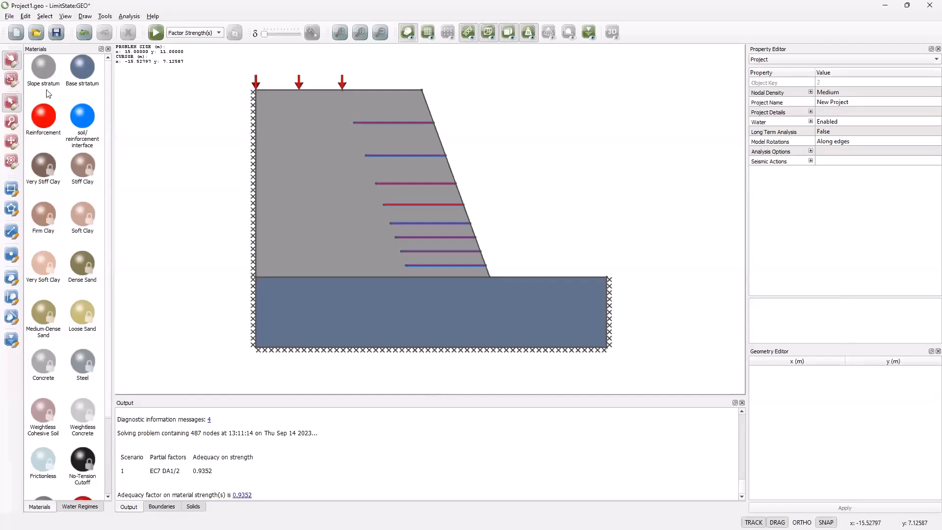
{"action": "left_click", "coordinate": [400, 183]}
{"action": "left_click", "coordinate": [794, 370]}
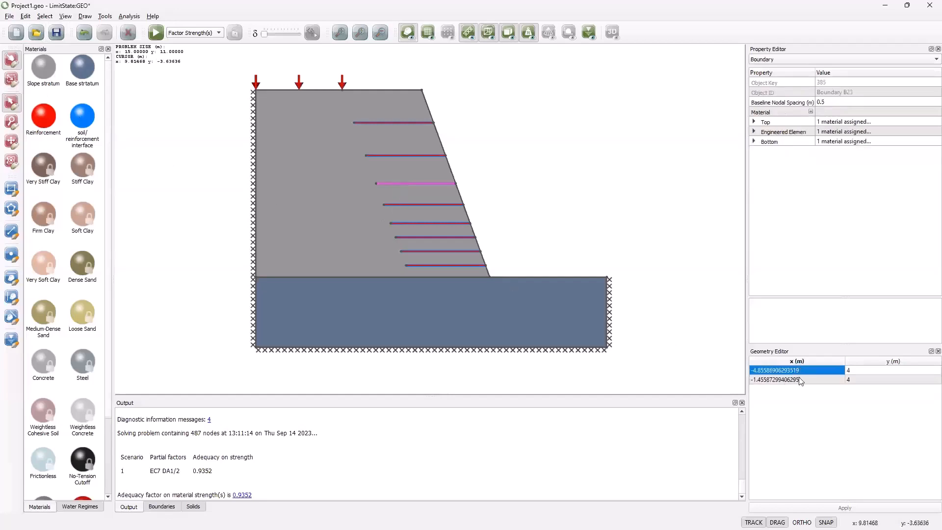
{"action": "left_click", "coordinate": [795, 380]}
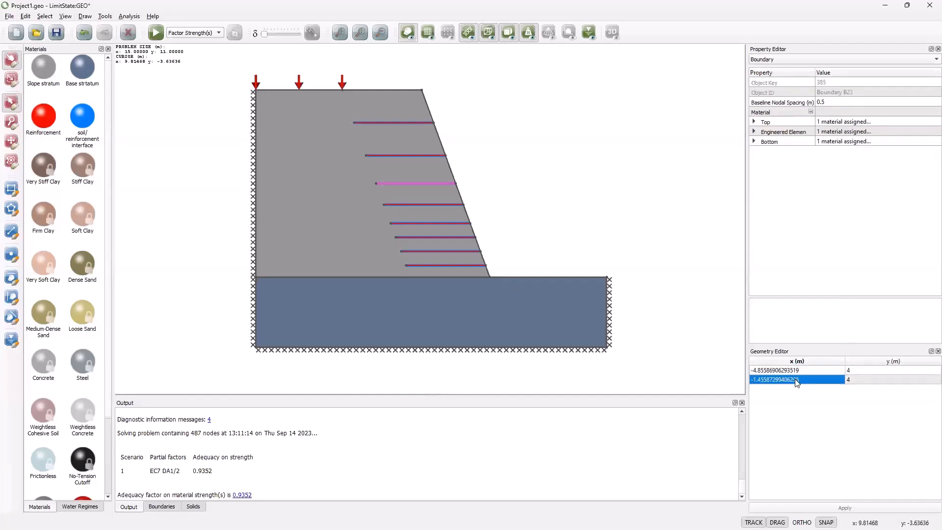
Step: Lengthen the top two reinforcement layers into the slope by moving their inner ends to about x = -6.2 m and x = -6.3 m
{"action": "left_click", "coordinate": [697, 324]}
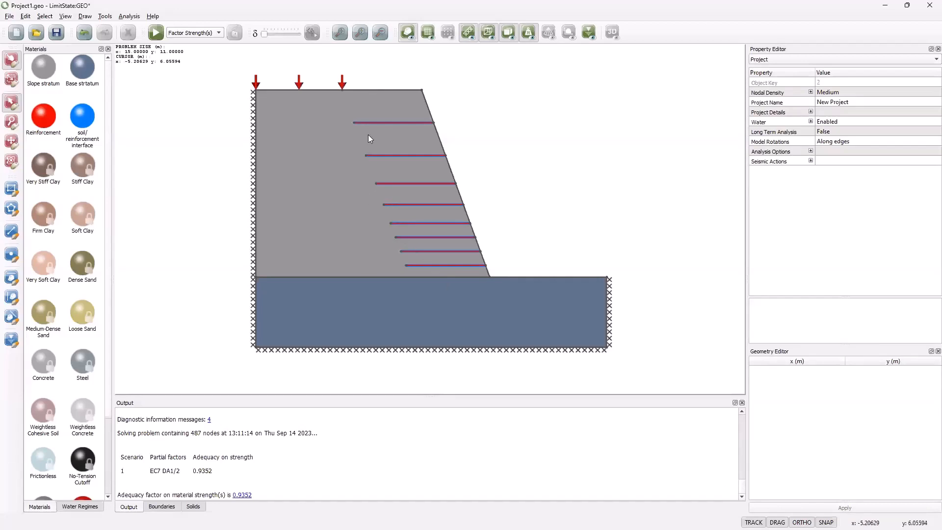
{"action": "left_click", "coordinate": [354, 124]}
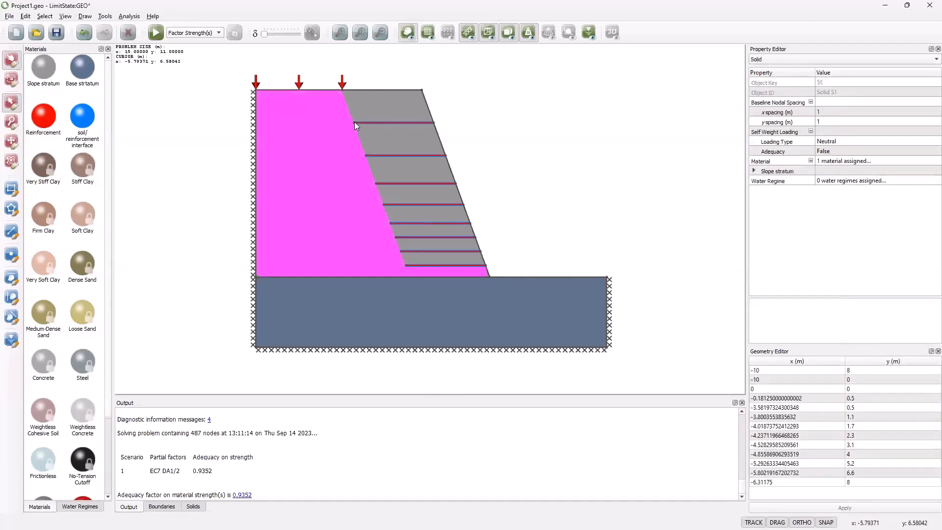
{"action": "left_click_drag", "start_coordinate": [354, 123], "coordinate": [345, 123]}
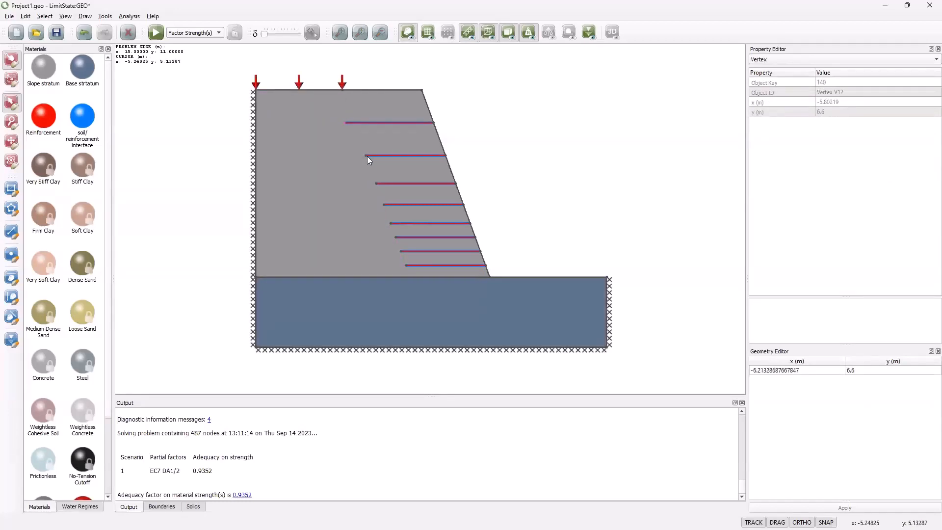
{"action": "left_click", "coordinate": [365, 156]}
{"action": "left_click", "coordinate": [366, 155]}
{"action": "left_click_drag", "start_coordinate": [366, 155], "coordinate": [343, 155]}
Step: Shorten the bottom reinforcement layer by moving its inner end to about x = -2.7 m, and bring that end back level at about y = 0.48 m
{"action": "left_click_drag", "start_coordinate": [407, 265], "coordinate": [423, 266]}
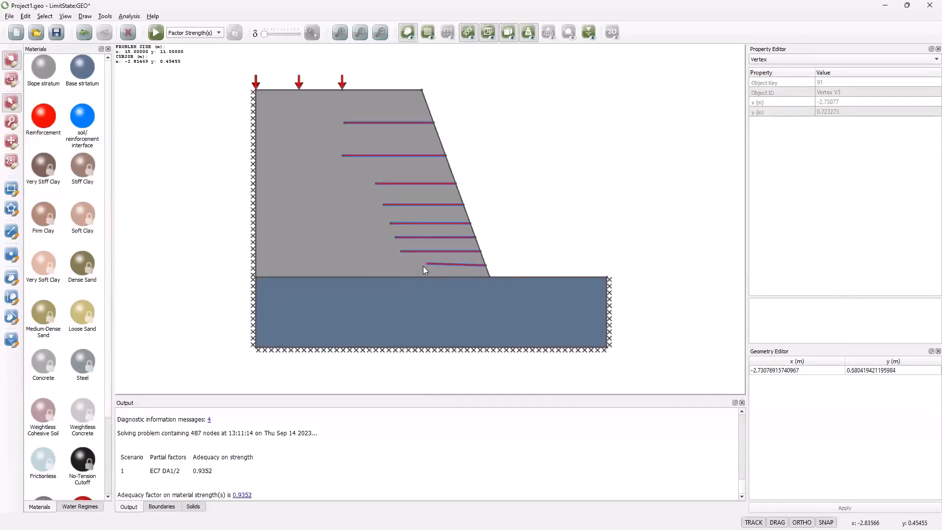
{"action": "left_click", "coordinate": [426, 268]}
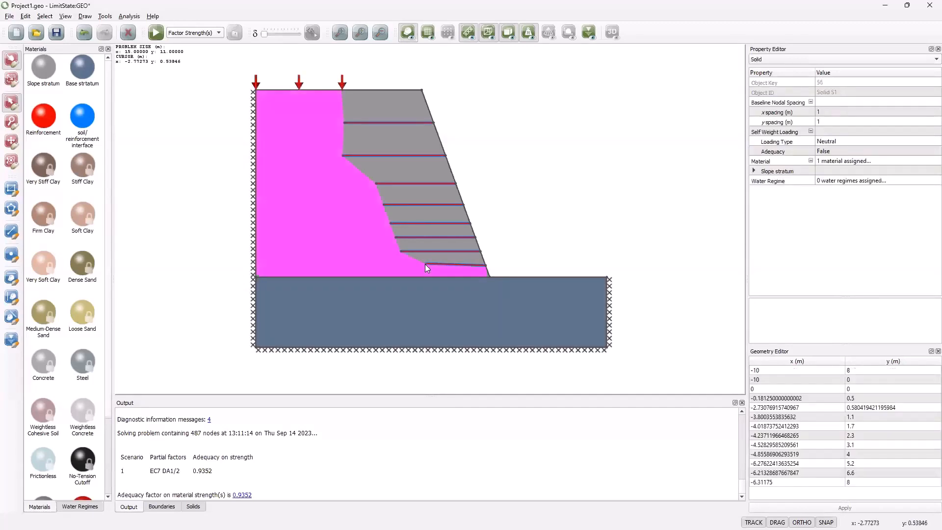
{"action": "left_click", "coordinate": [424, 263]}
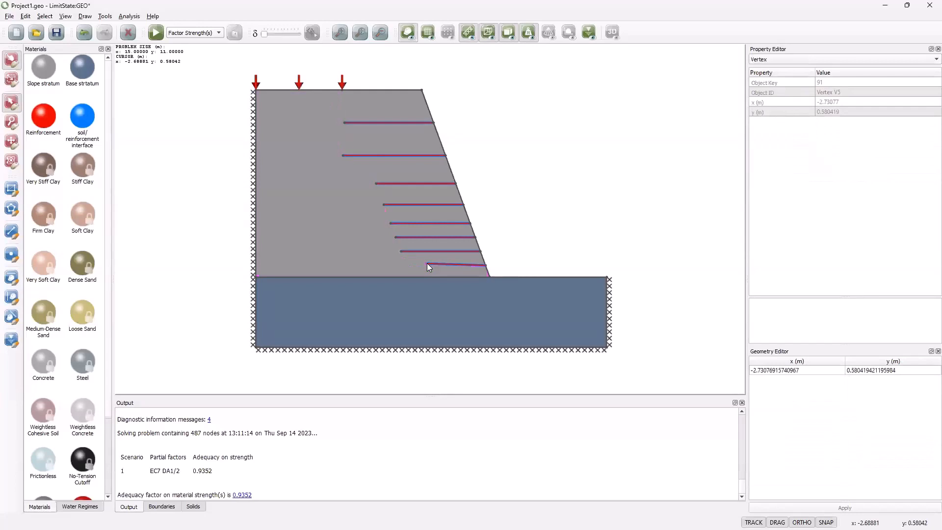
{"action": "left_click_drag", "start_coordinate": [427, 262], "coordinate": [427, 269]}
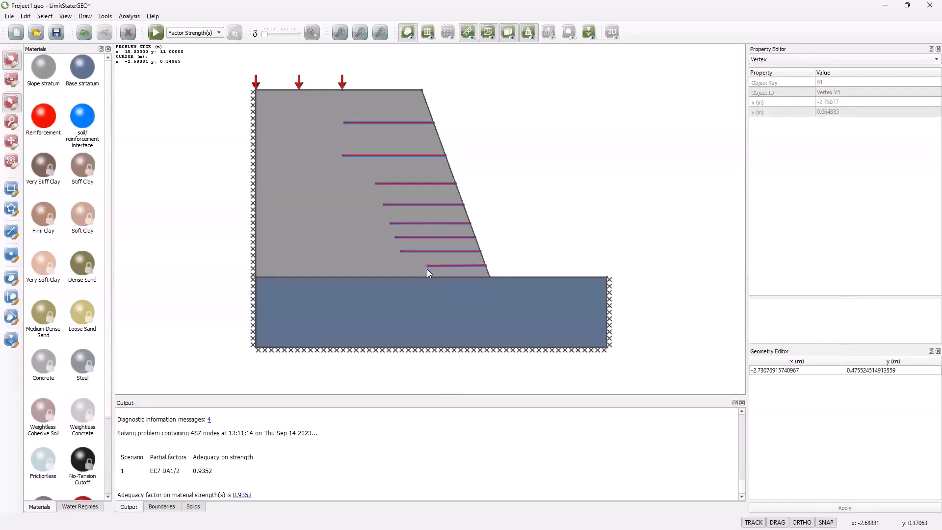
Step: Shorten the second and third reinforcement layers from the bottom, and shorten the bottom layer further to an inner end at about x = -2.4 m
{"action": "left_click", "coordinate": [401, 251]}
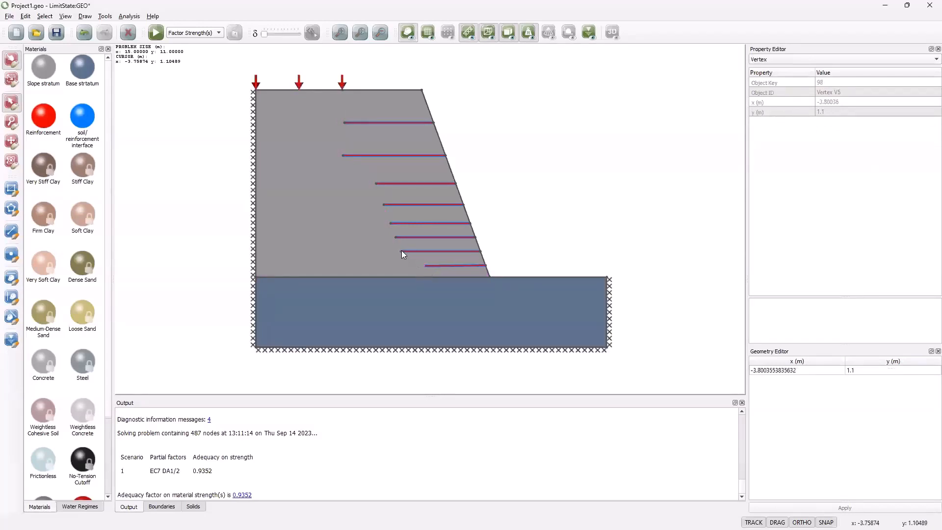
{"action": "mouse_move", "coordinate": [401, 251]}
{"action": "left_mouse_down"}
{"action": "mouse_move", "coordinate": [413, 251]}
{"action": "mouse_move", "coordinate": [406, 240]}
{"action": "left_mouse_up"}
{"action": "left_click", "coordinate": [395, 237]}
{"action": "left_click", "coordinate": [425, 265]}
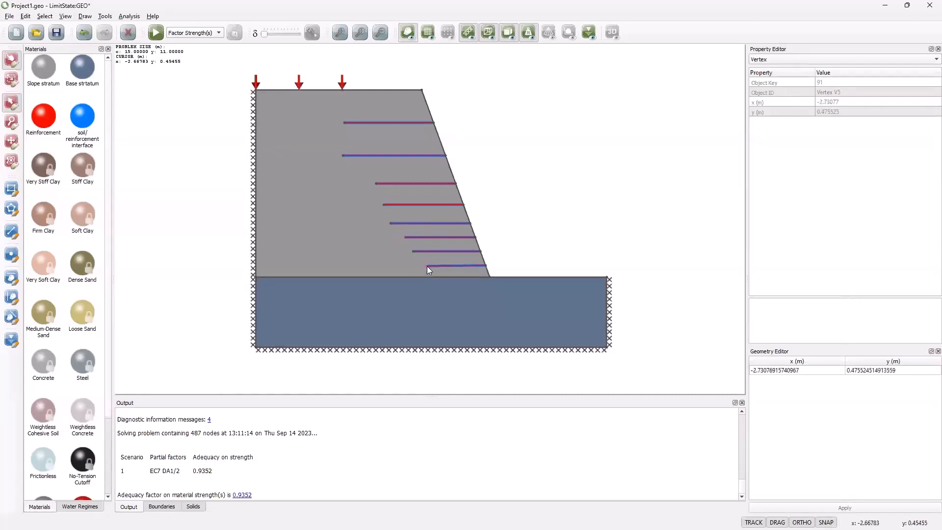
{"action": "left_click_drag", "start_coordinate": [426, 266], "coordinate": [434, 266]}
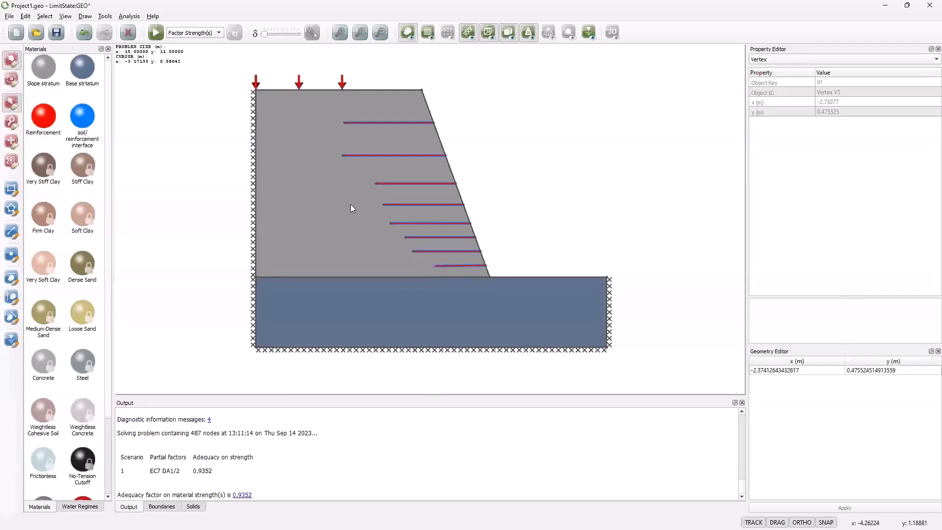
Step: Solve the slope with the adjusted reinforcement lengths and unlock the model again
{"action": "left_click", "coordinate": [156, 33]}
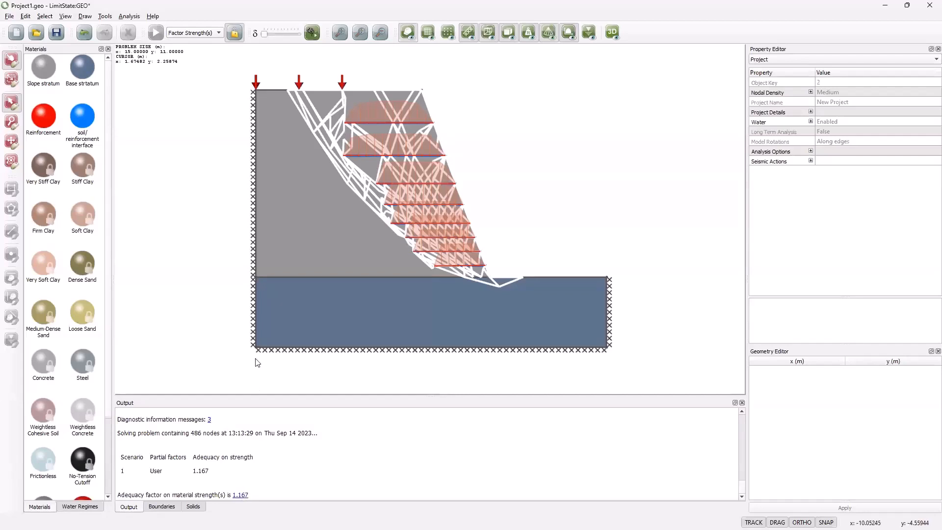
{"action": "left_click", "coordinate": [233, 36]}
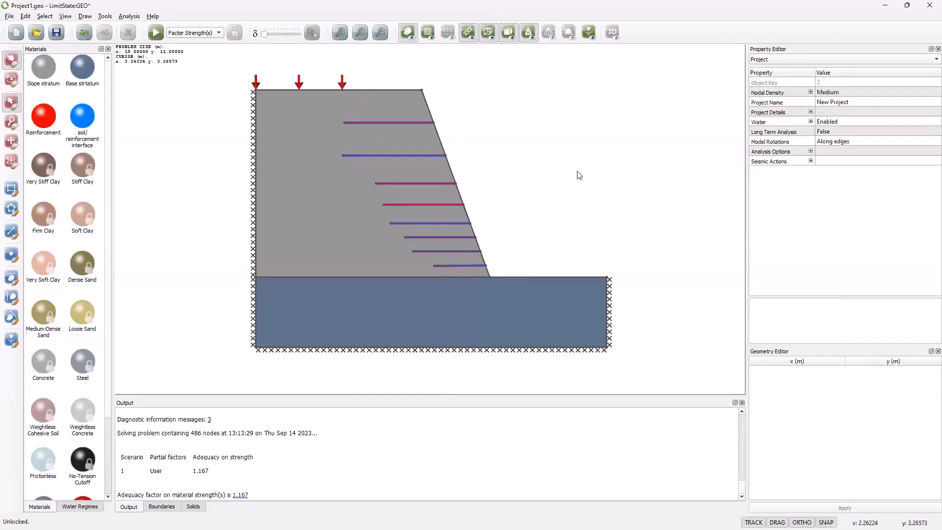
Step: Minimize the model window to return to the presentation and advance to the slide on DLO technology
{"action": "left_click", "coordinate": [887, 6]}
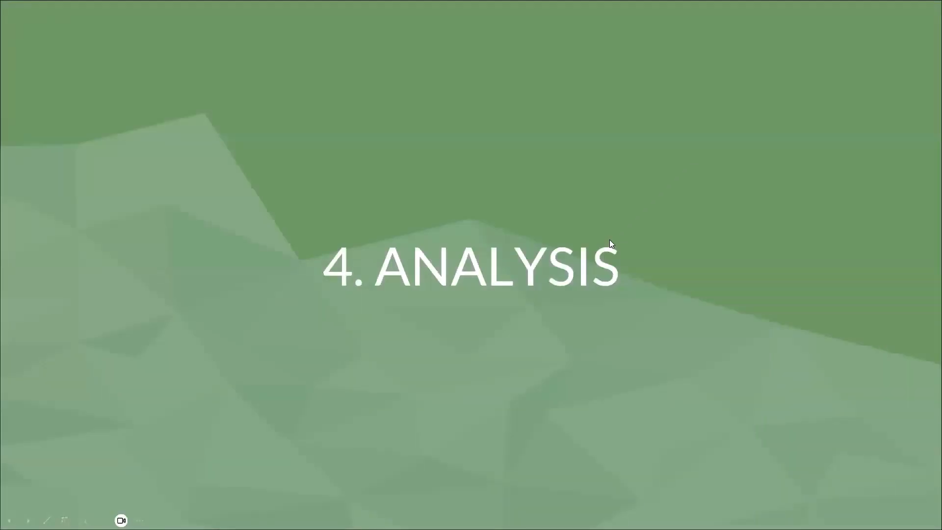
{"action": "left_click", "coordinate": [611, 241]}
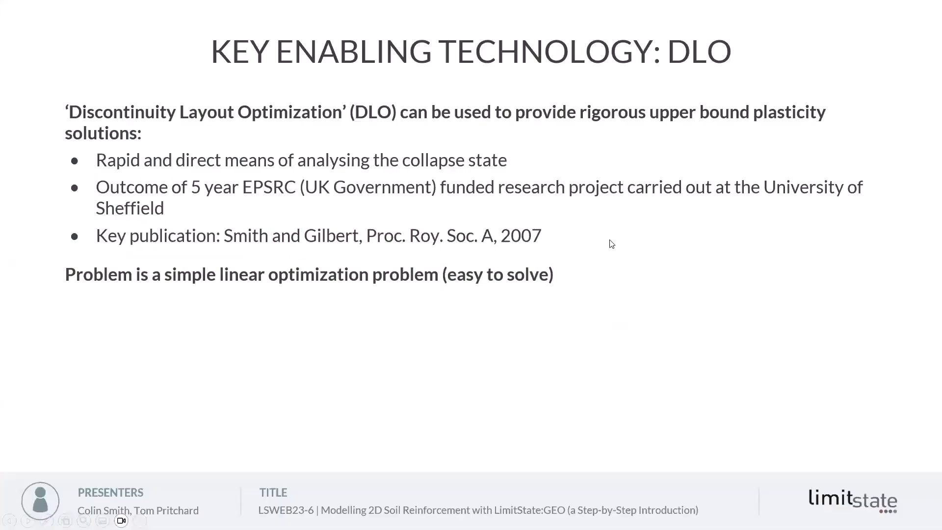